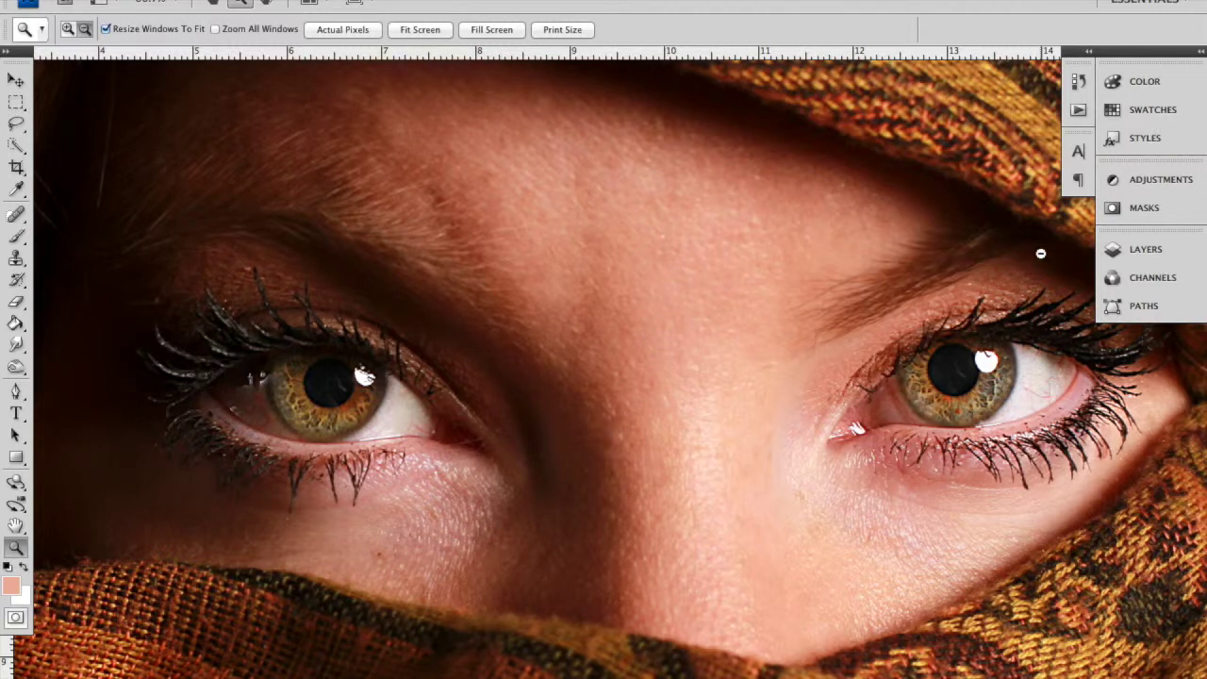
Duplicate the Background layer twice beneath the Dodge/burn layer
left_click(1146, 249)
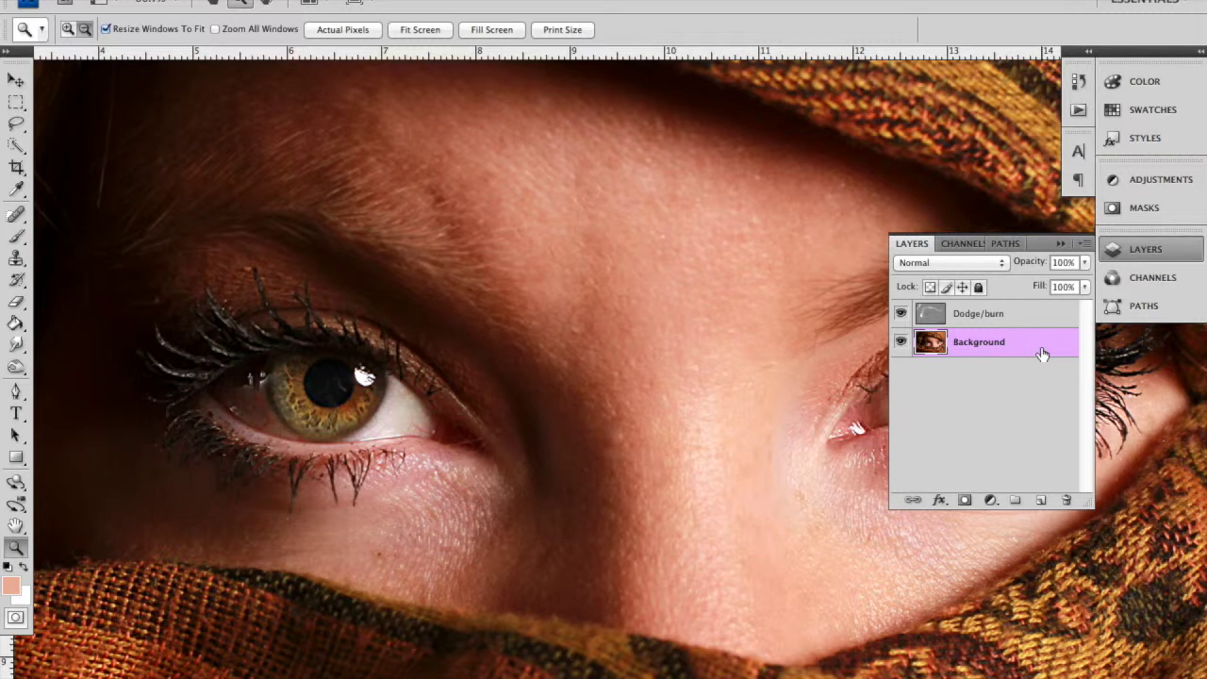
key("super+j")
key("super+j")
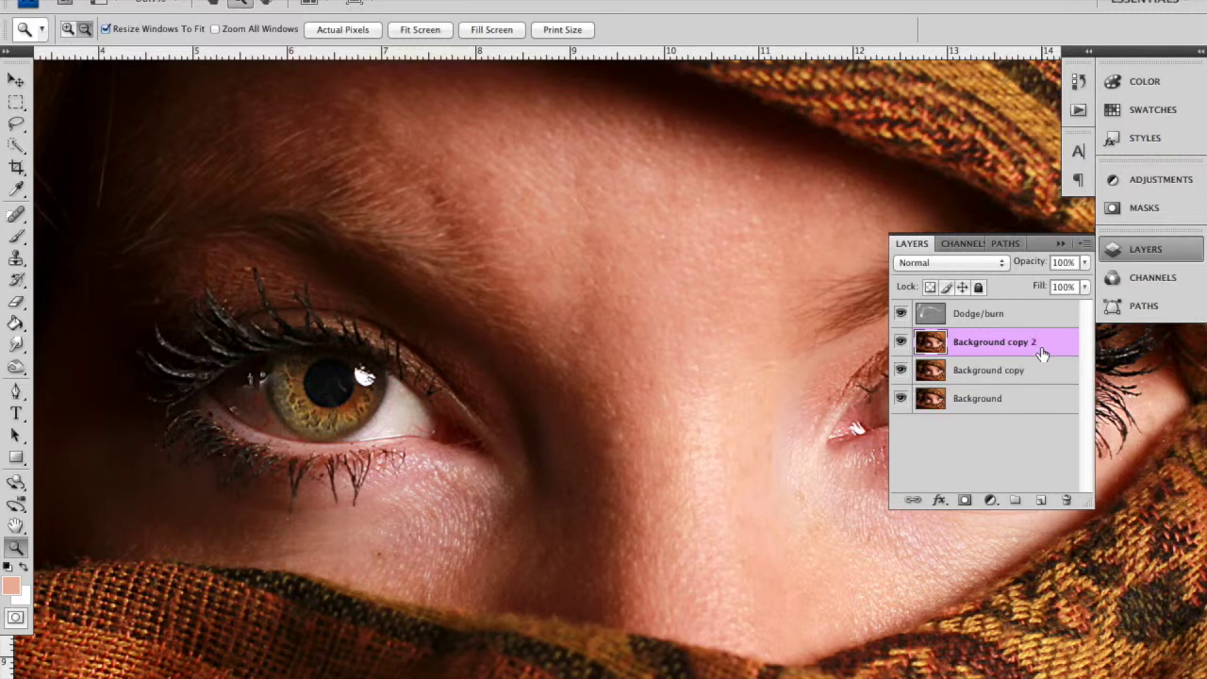
Start a Gaussian Blur on the Background copy layer, reduce the radius to 0.1 pixels and bring skin texture into the preview
left_click(1000, 371)
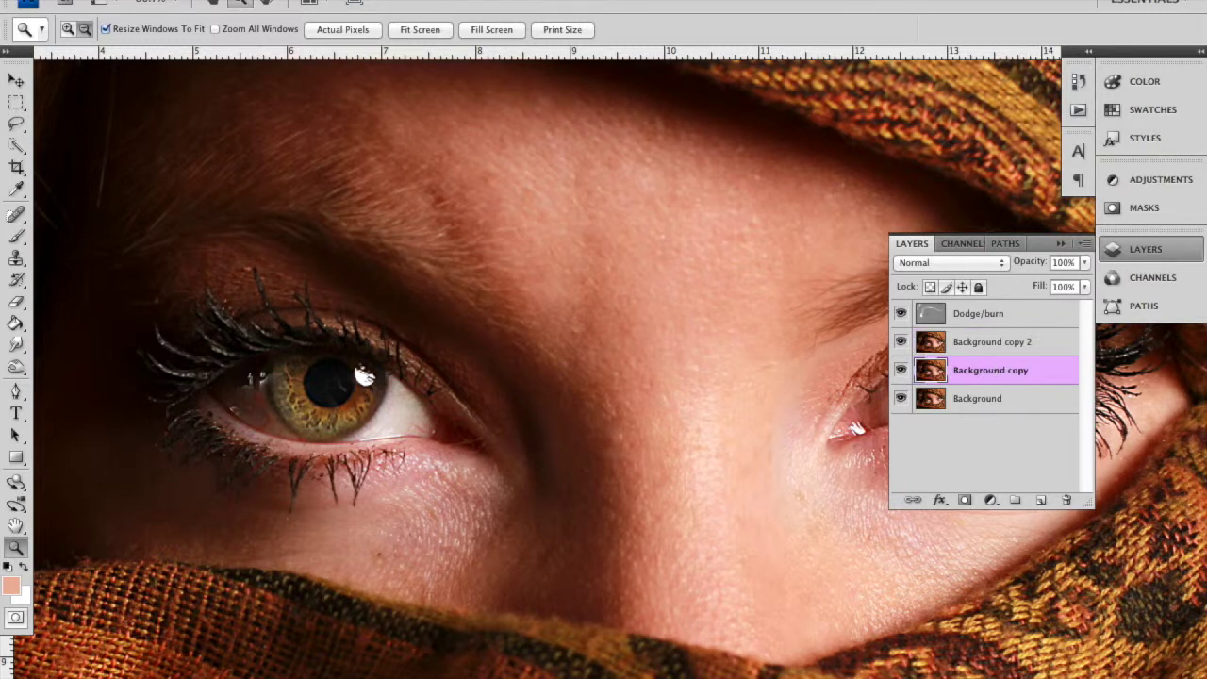
left_click(406, 0)
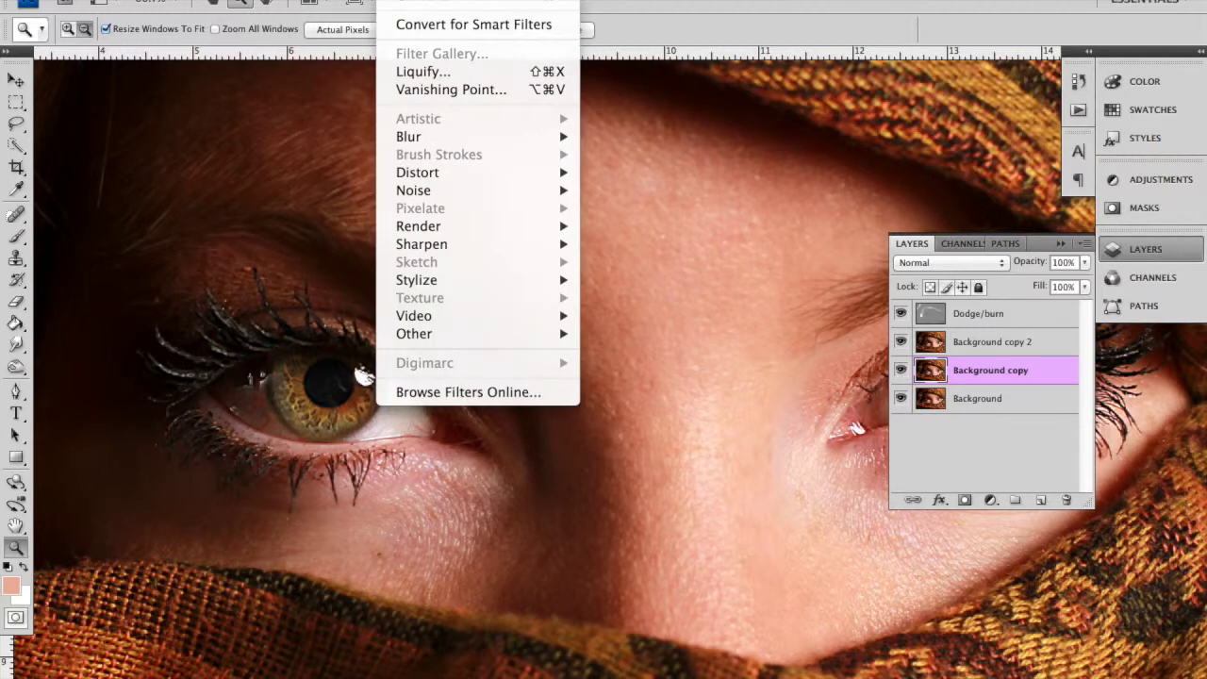
mouse_move(431, 137)
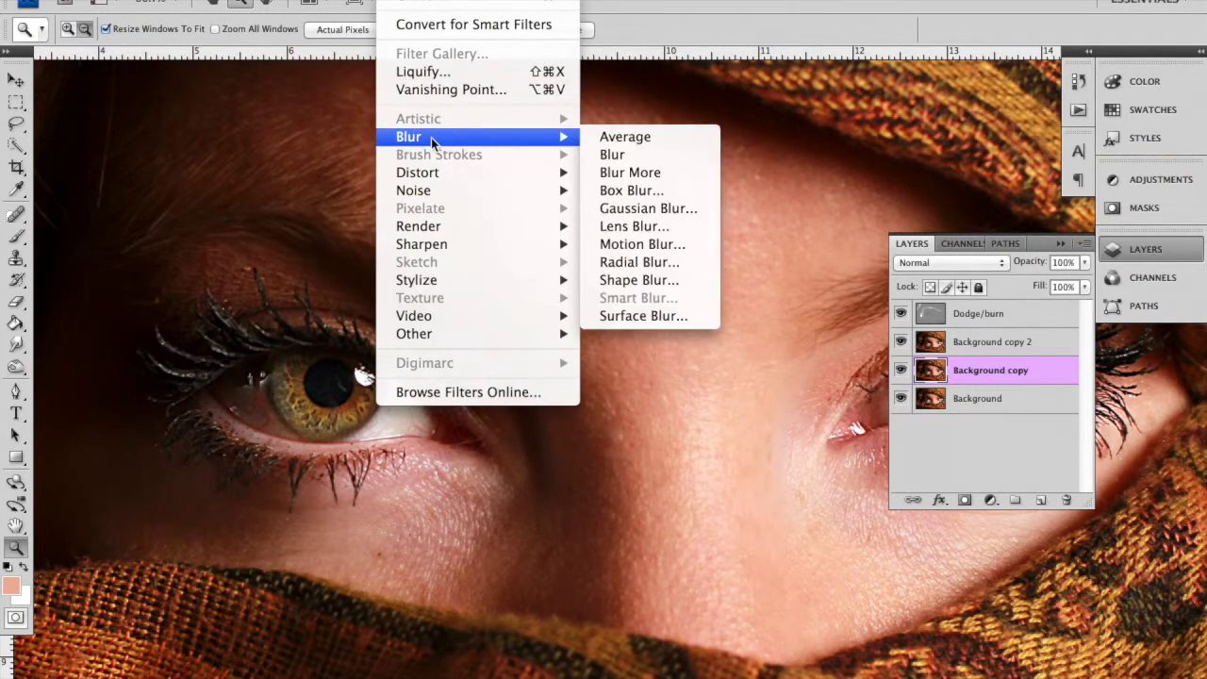
left_click(609, 209)
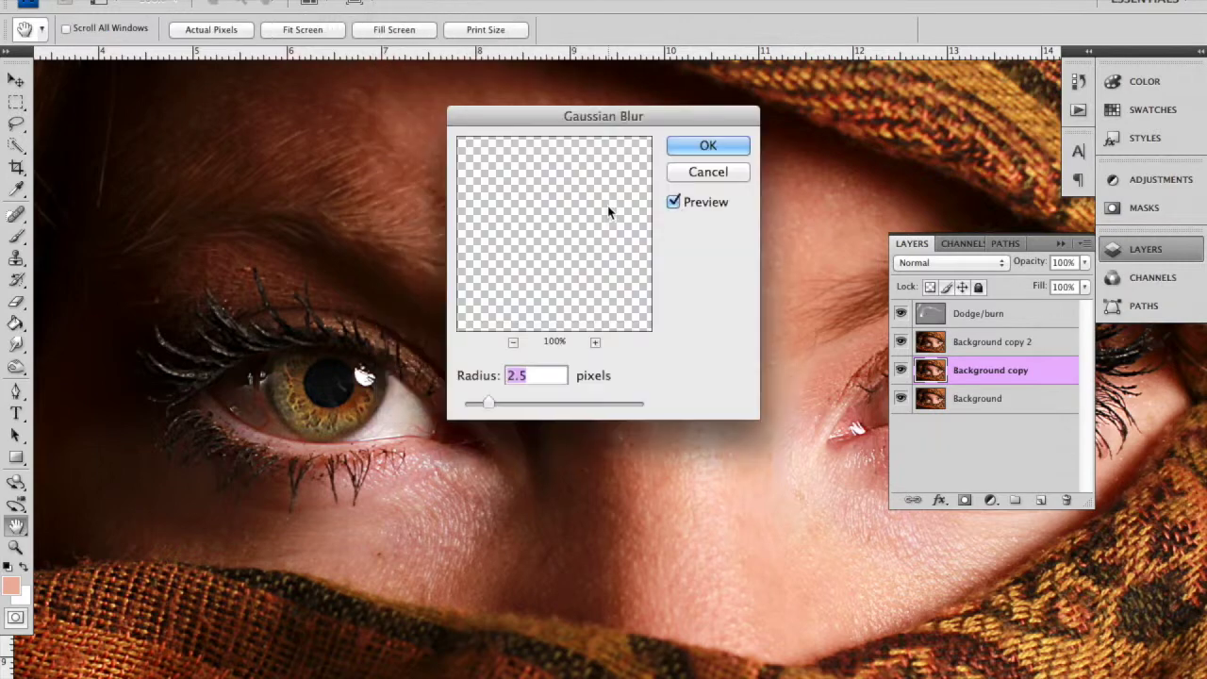
left_click_drag(488, 403, 463, 402)
left_click_drag(562, 220, 512, 312)
left_click_drag(609, 248, 572, 154)
left_click_drag(563, 256, 550, 137)
left_click_drag(550, 264, 591, 157)
mouse_move(564, 291)
left_mouse_down()
mouse_move(566, 267)
mouse_move(574, 273)
left_mouse_up()
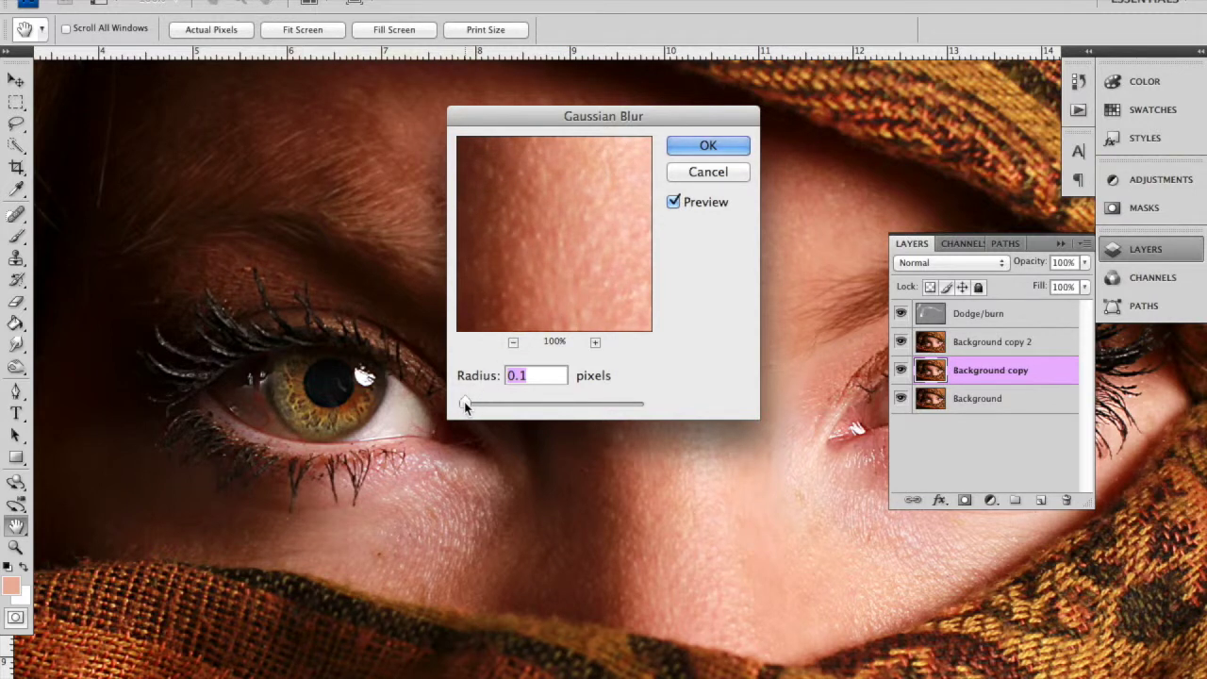
Set the Gaussian Blur radius to 2.6 pixels, enough to smooth out the skin texture, and apply it
left_click_drag(464, 402, 488, 404)
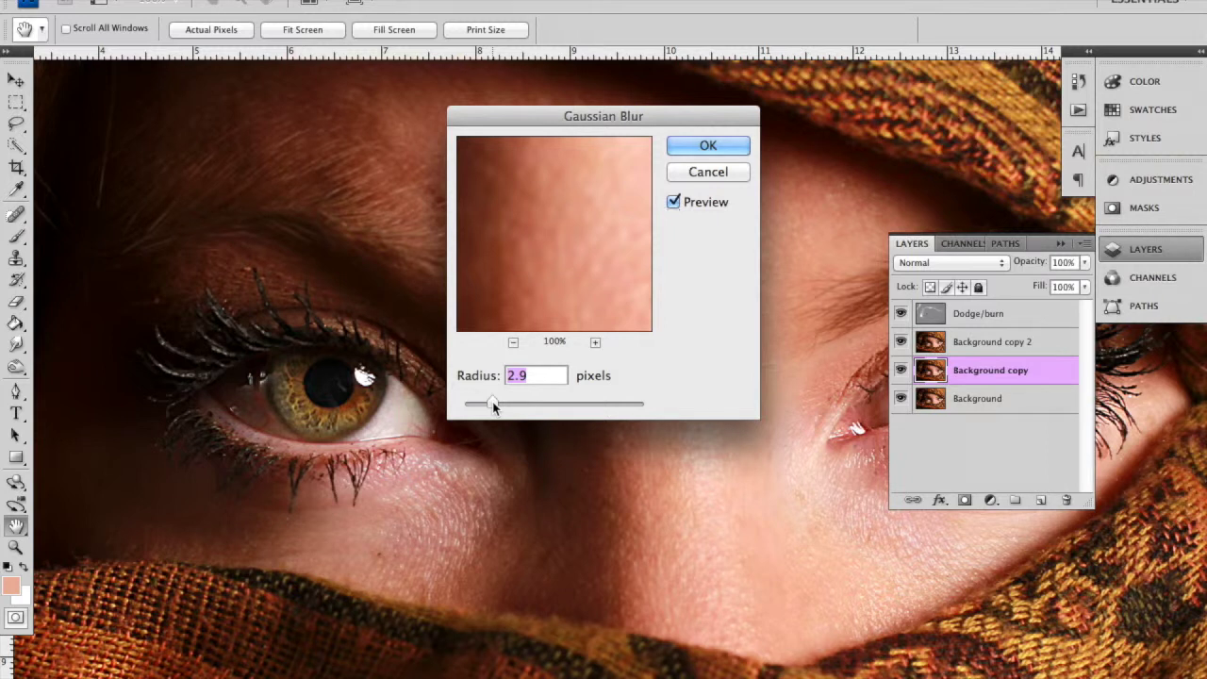
type("2.7")
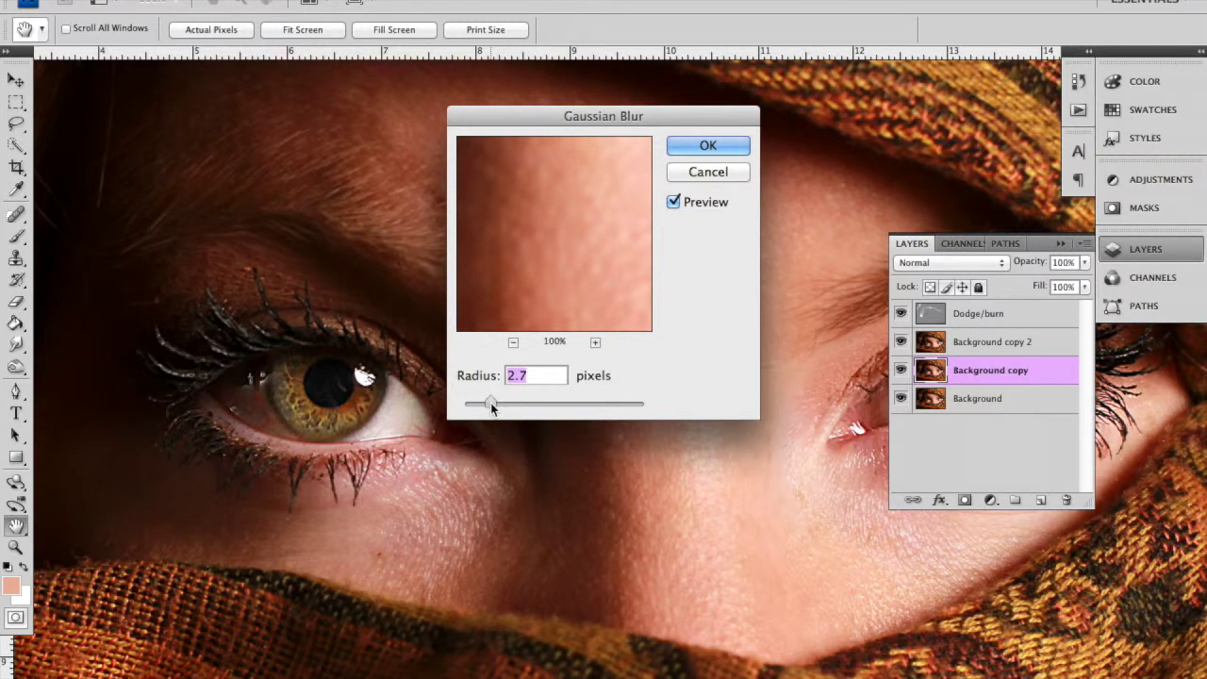
key("Tab")
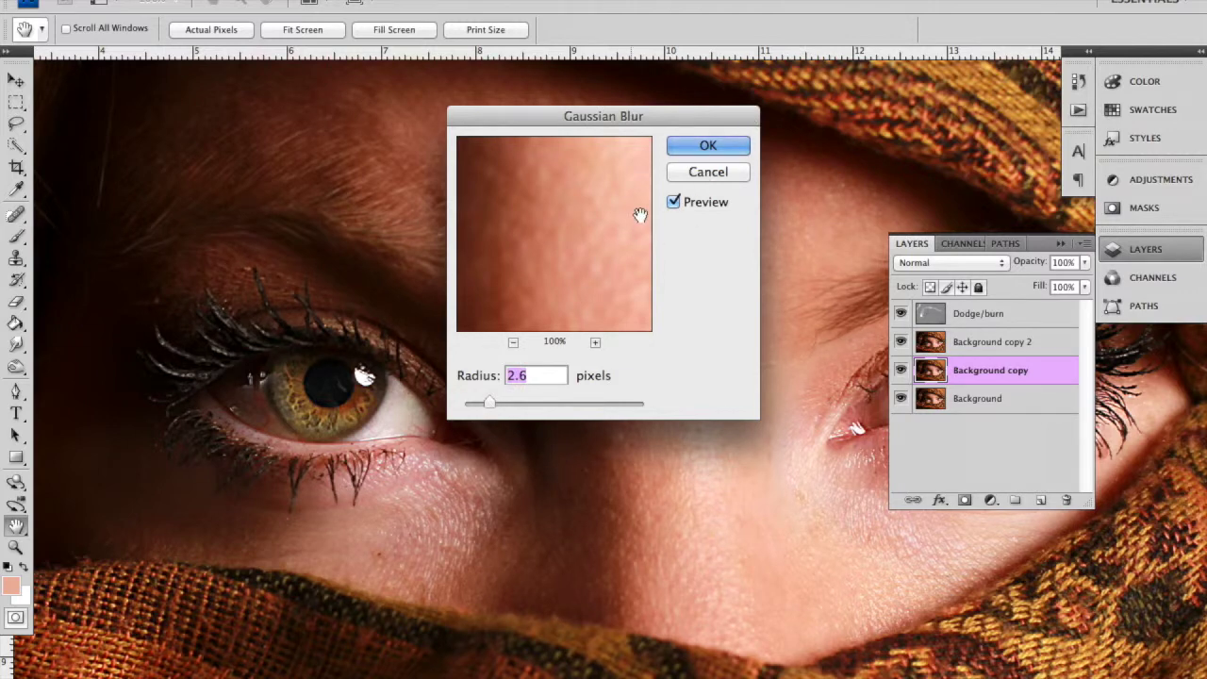
left_click(708, 146)
key("z")
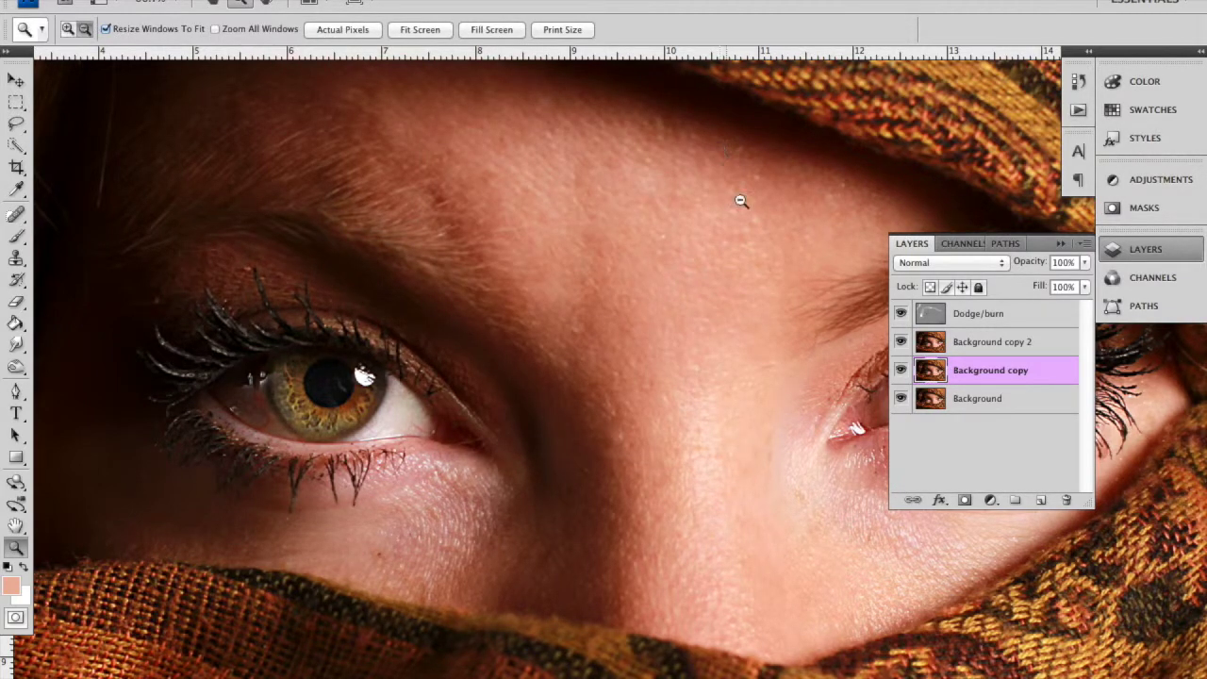
Start Apply Image on the Background copy 2 layer, using the Background copy layer as its source
left_click(1019, 347)
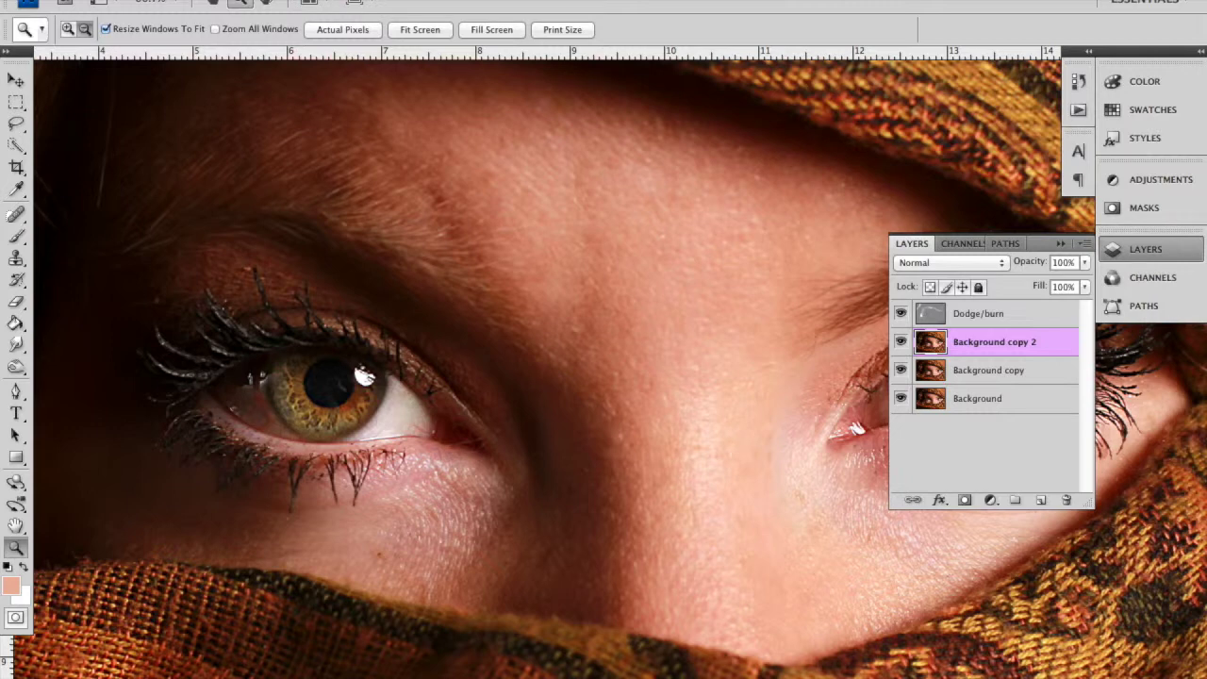
left_click(231, 0)
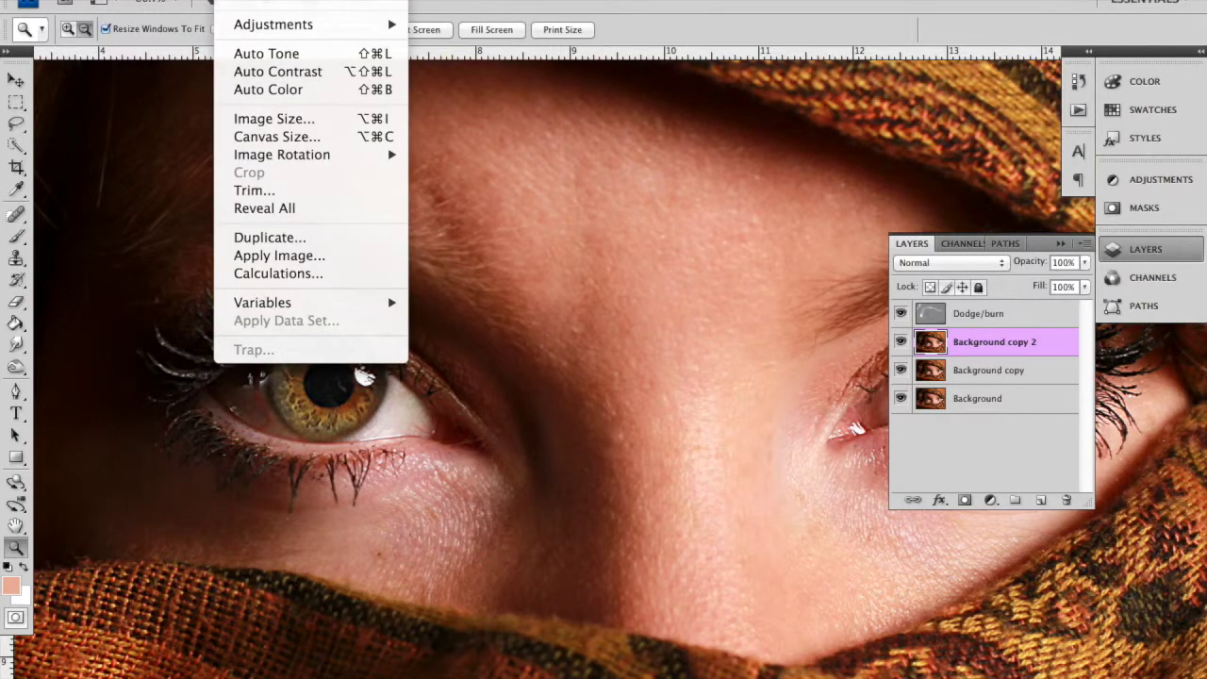
left_click(294, 255)
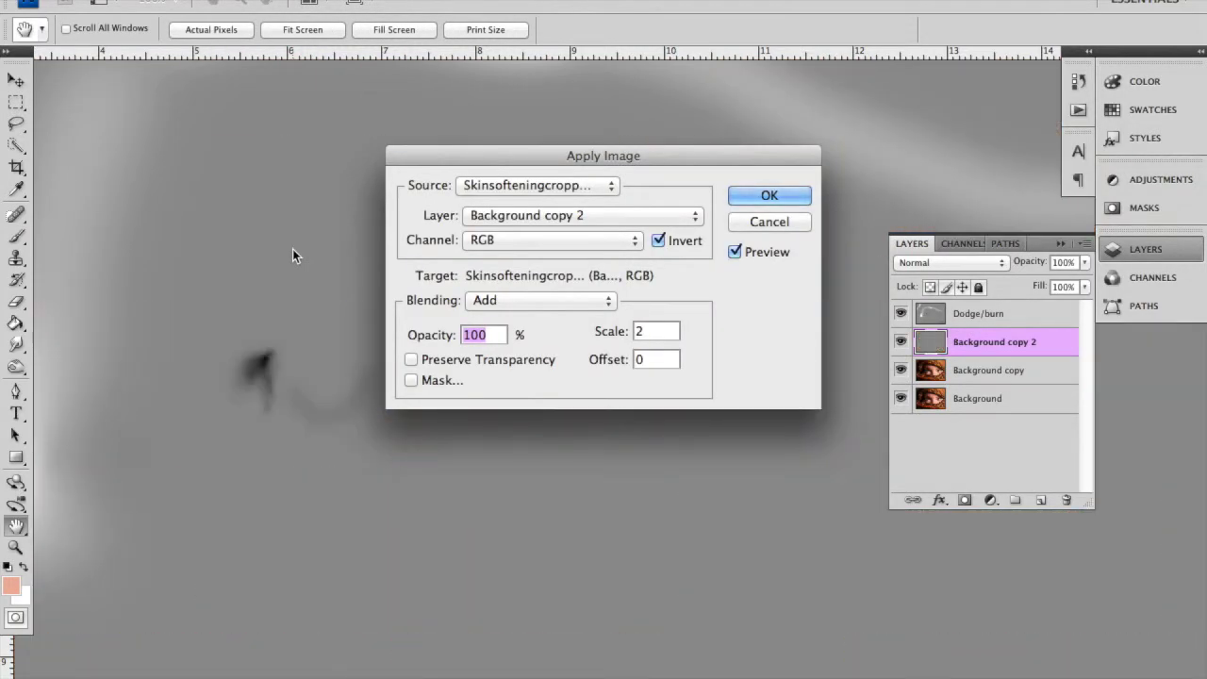
left_click(555, 216)
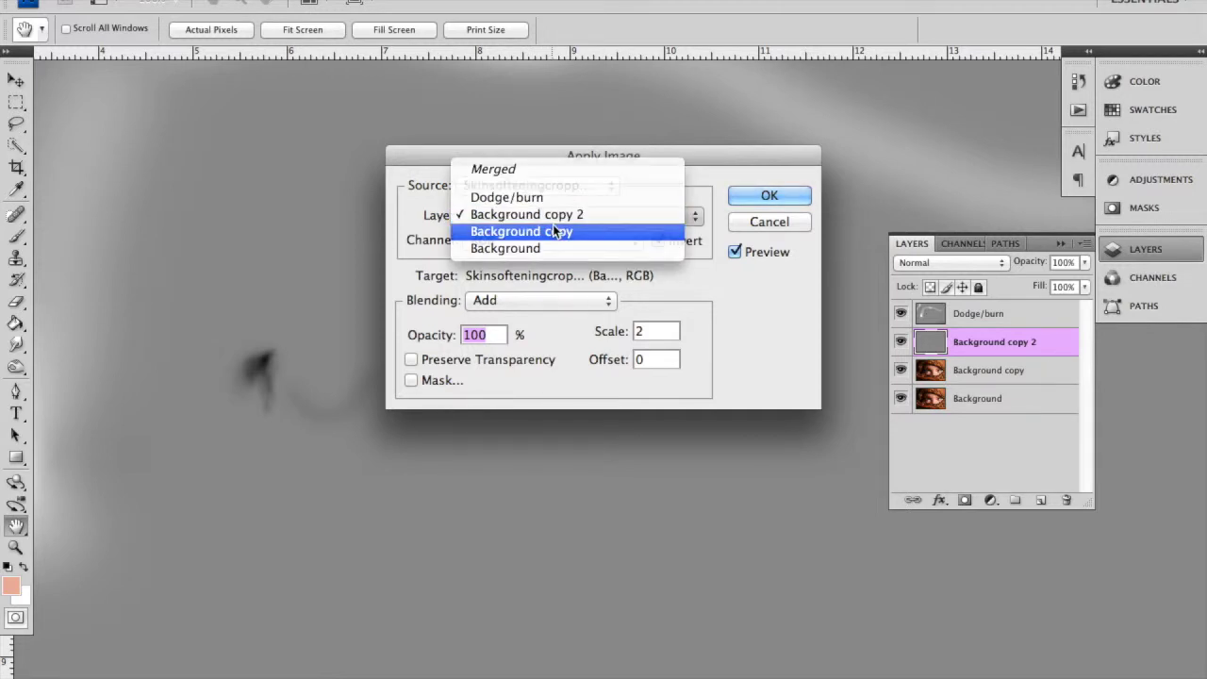
left_click(553, 231)
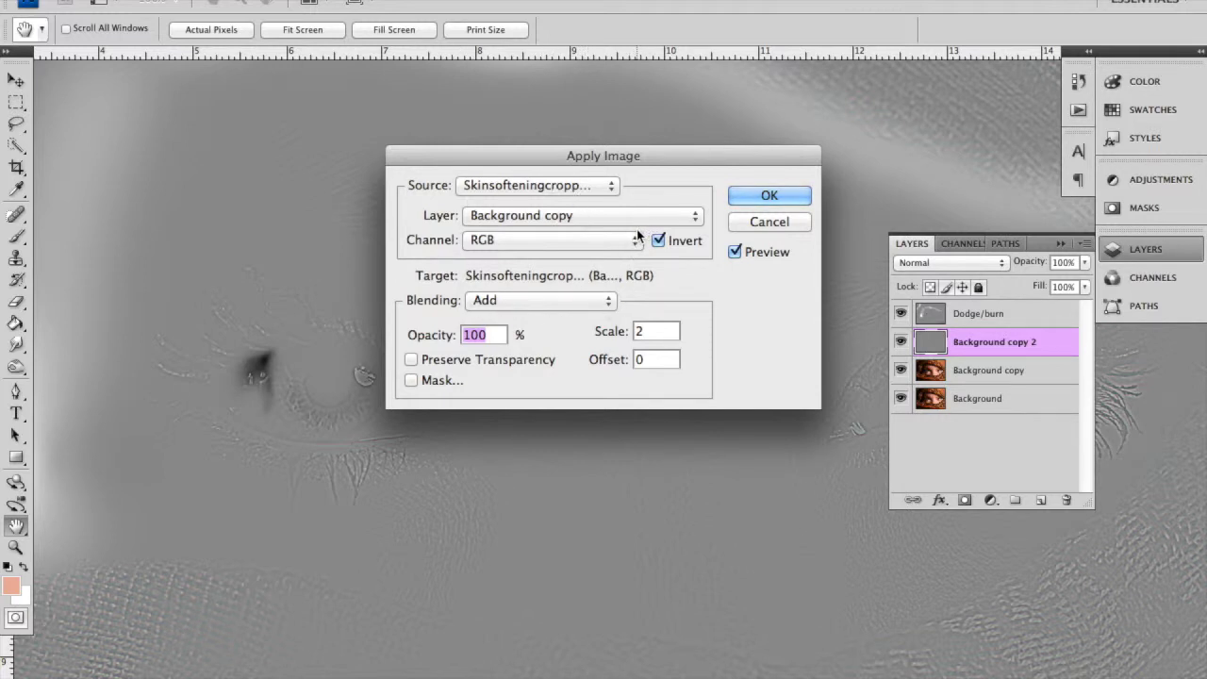
Apply the inverted source image with Add blending and a scale of 2
left_click(509, 301)
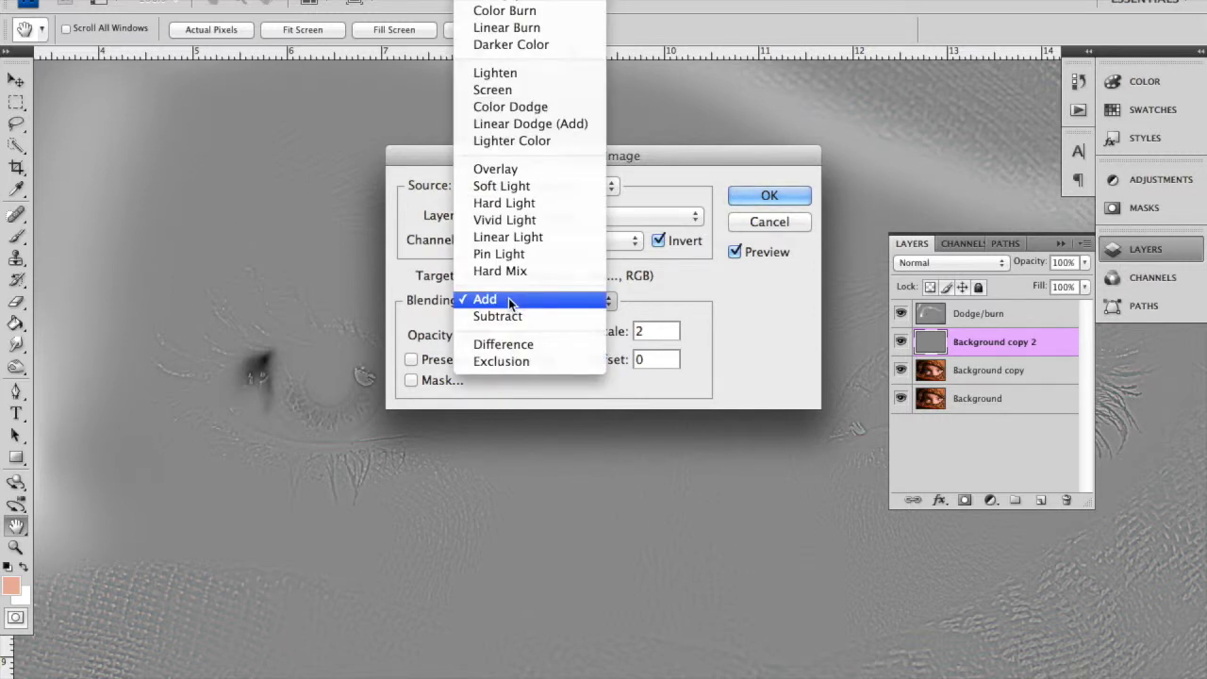
left_click(508, 298)
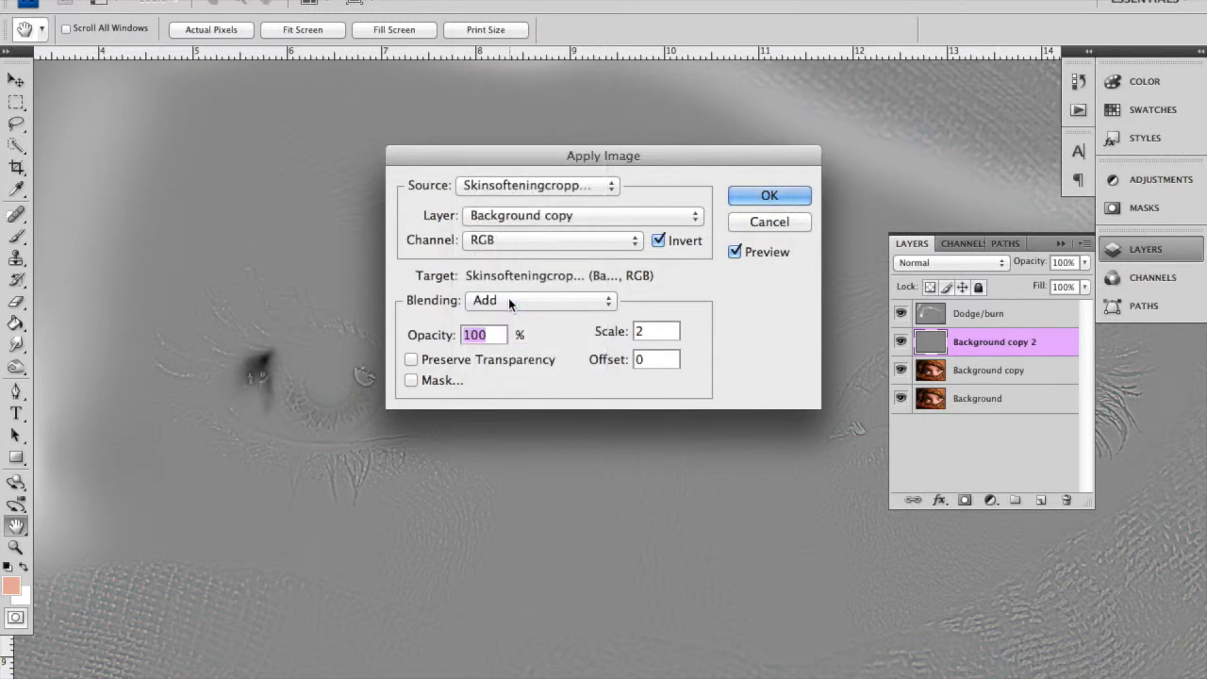
left_click_drag(649, 330, 634, 330)
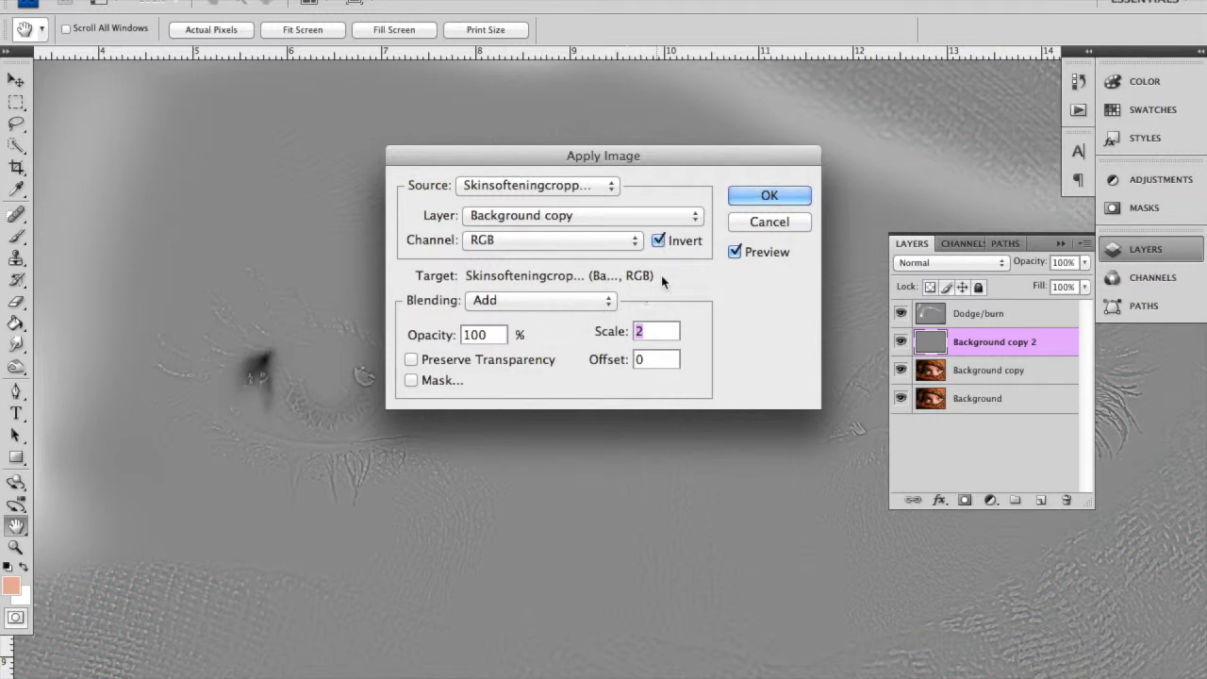
left_click(770, 196)
key("z")
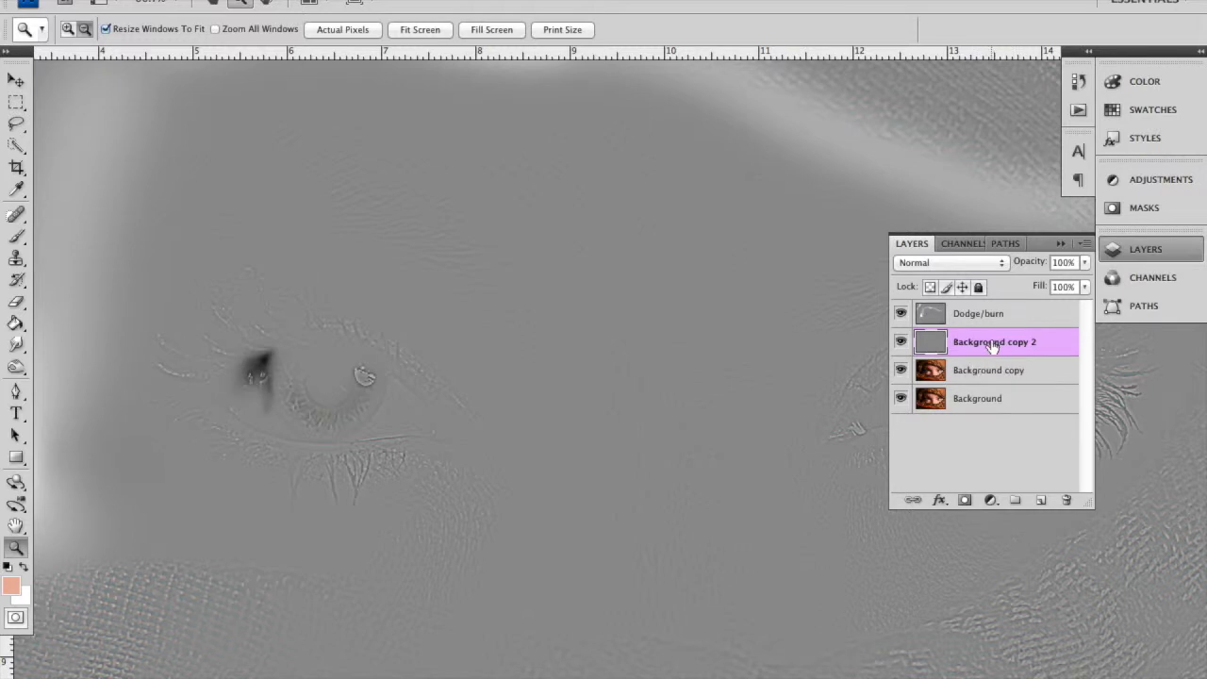
Rename the Background copy 2 layer as Texture
double_click(993, 343)
type("Te")
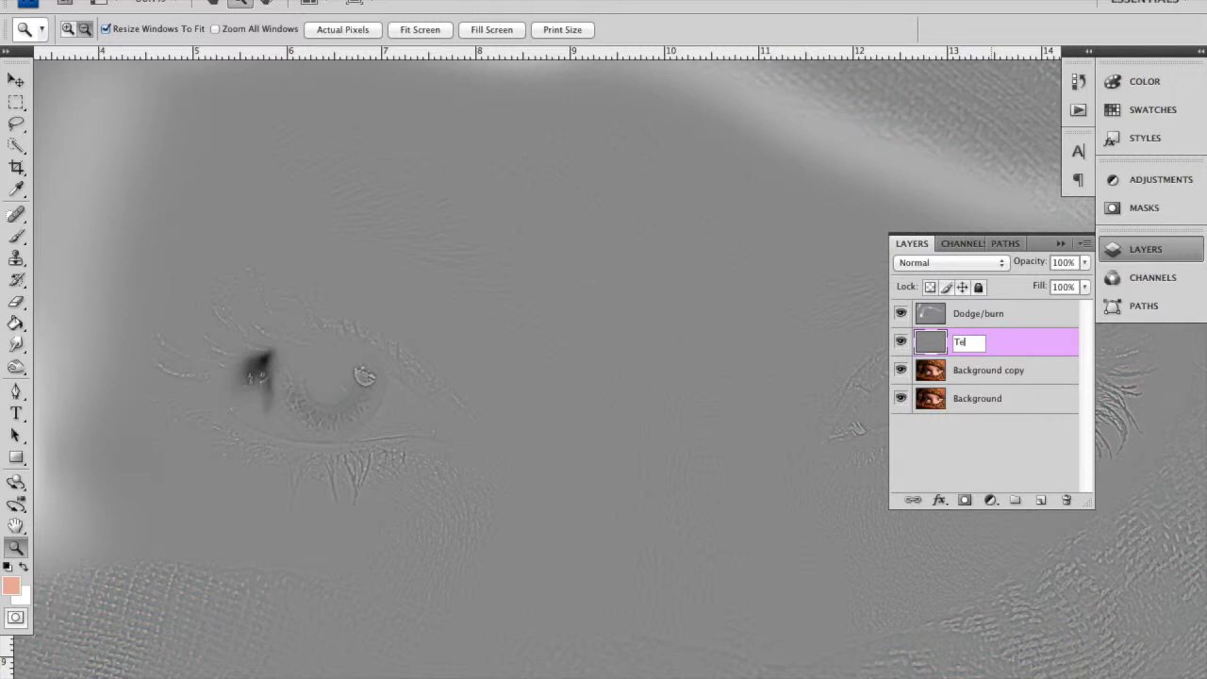
type("xture")
key("Return")
Rename the Background copy layer as Color
left_click(1015, 373)
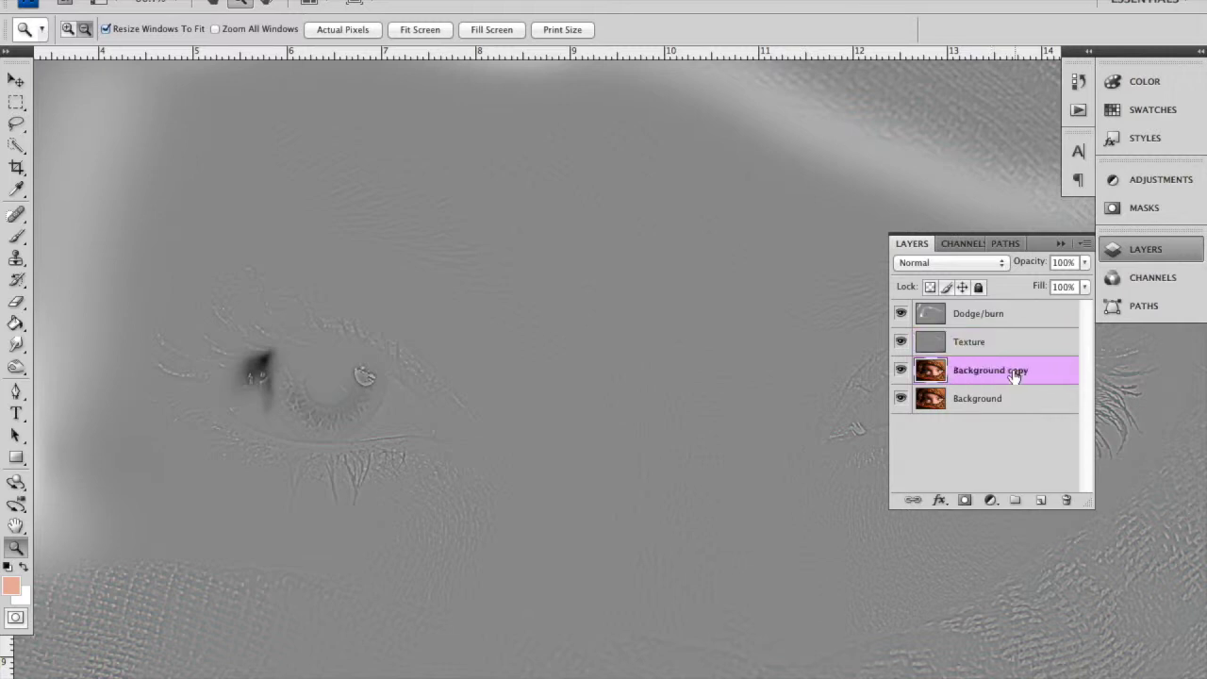
double_click(995, 374)
type("Color")
key("Return")
Set the Texture layer's blend mode to Linear Light
left_click(977, 347)
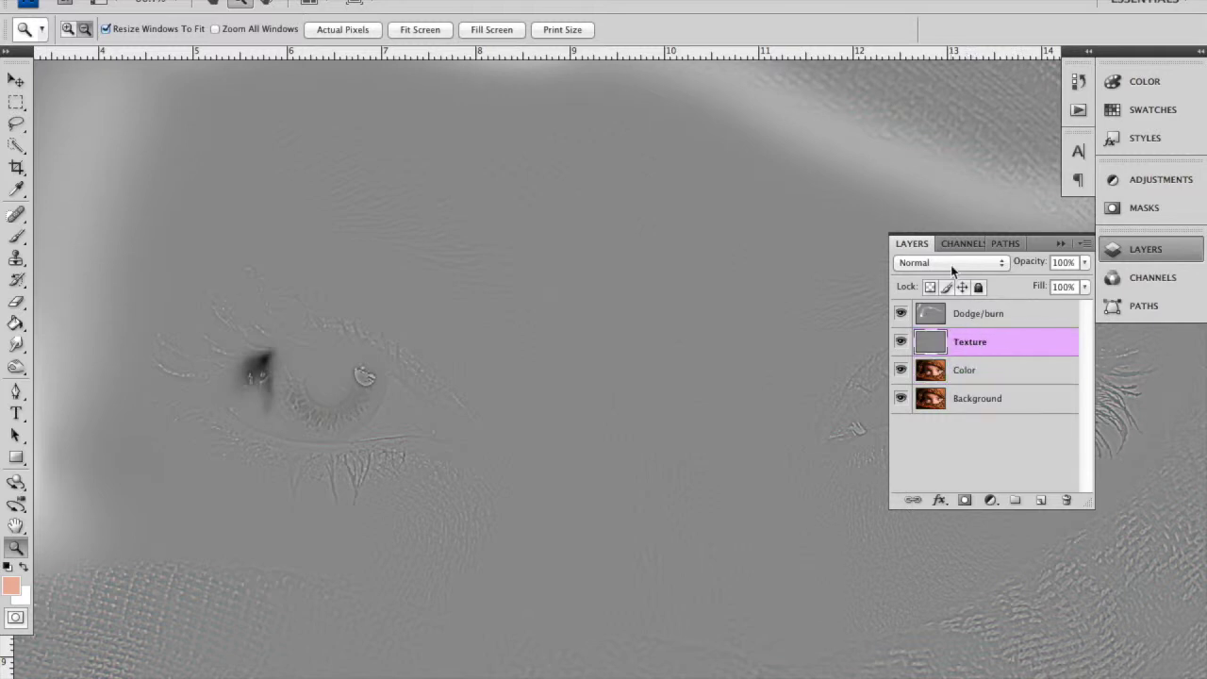
left_click(945, 261)
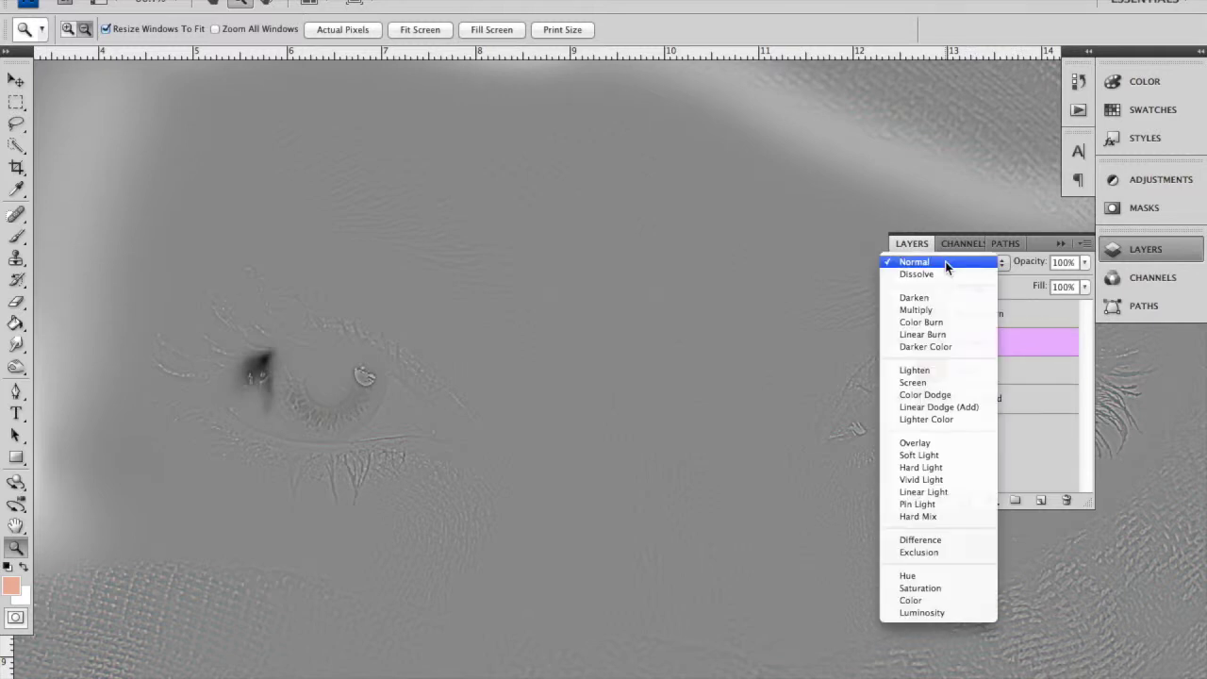
left_click(933, 491)
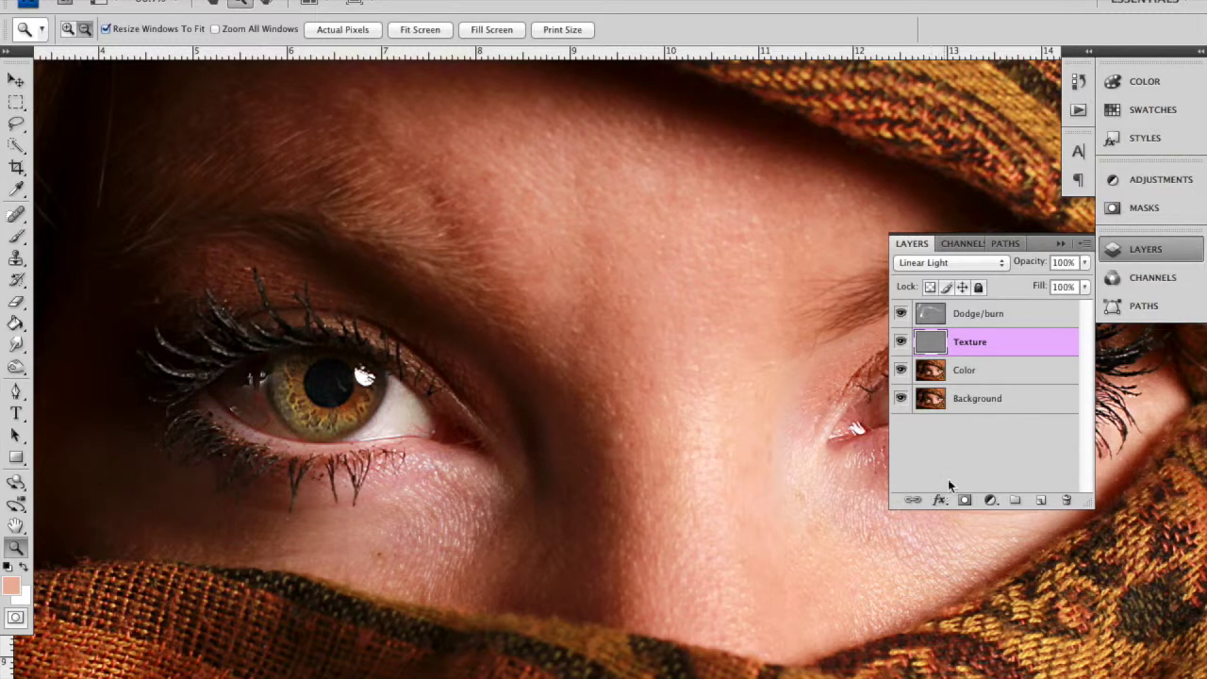
On the Color layer, sample nearby skin tones with the Brush tool and paint over the cheek below the right-hand eye
left_click(992, 375)
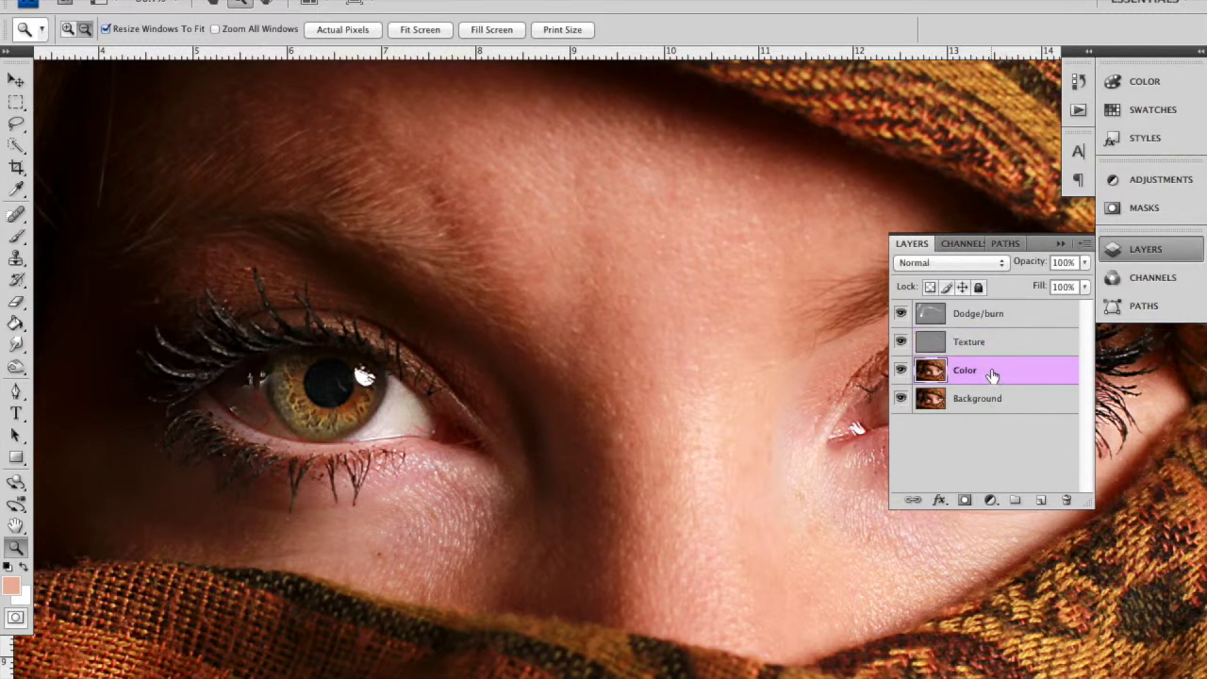
left_click(1060, 244)
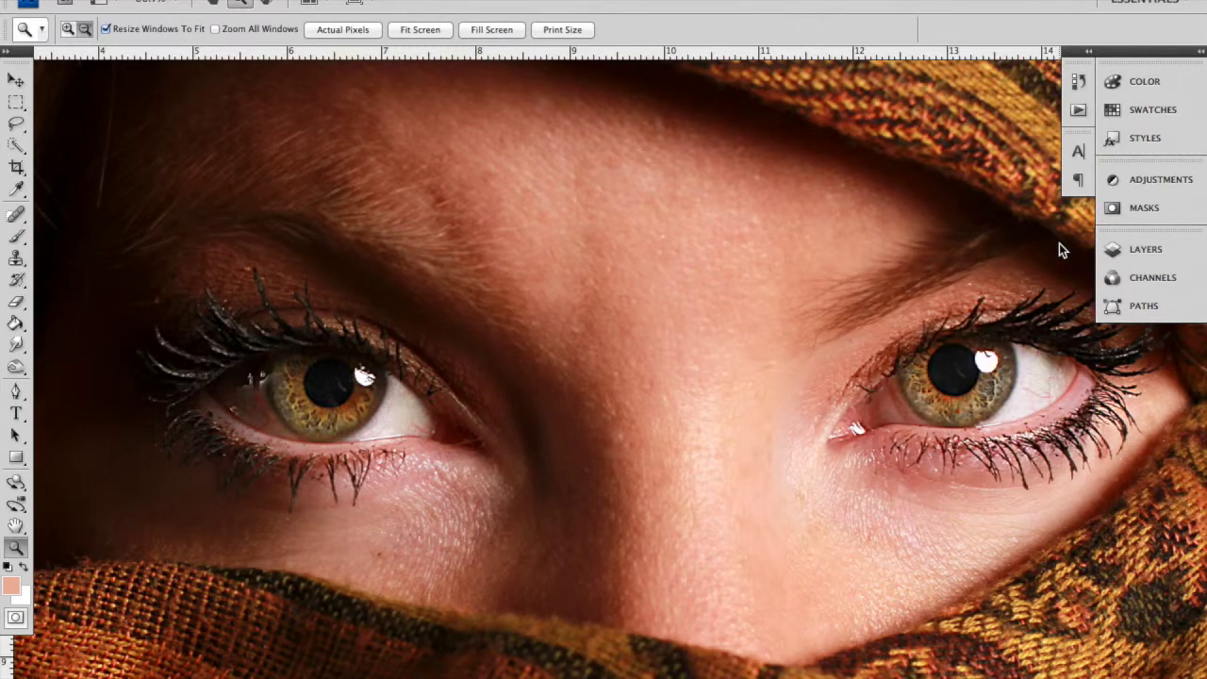
left_click(19, 238)
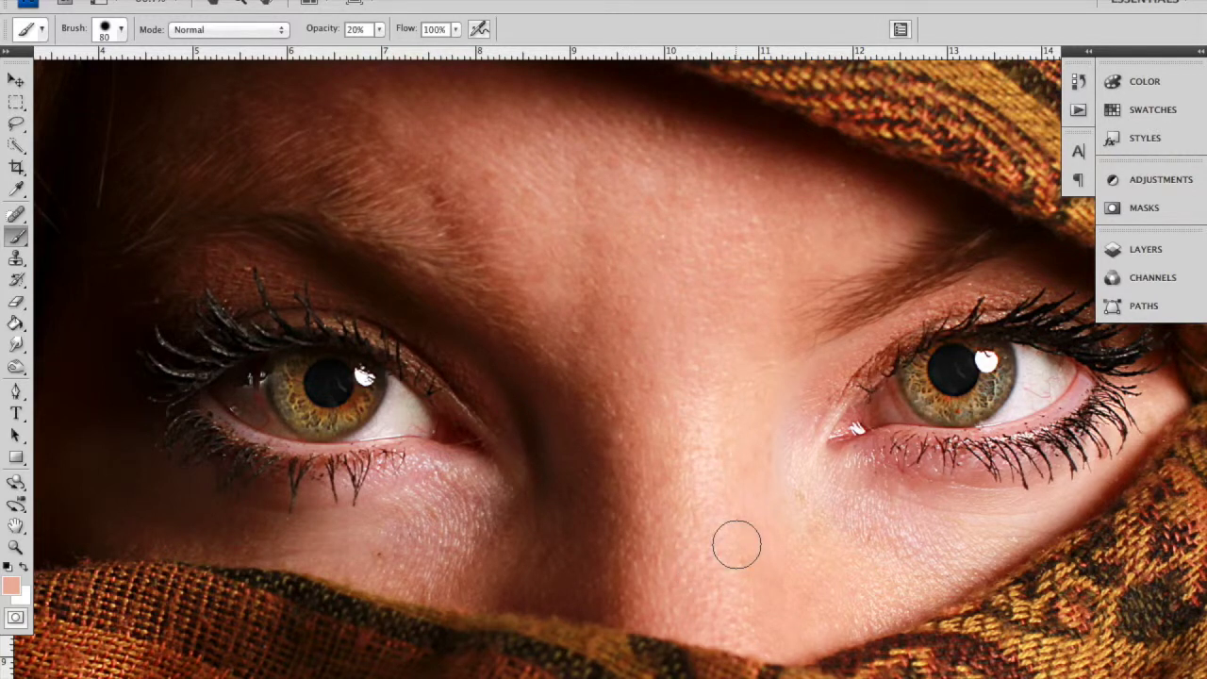
key("alt")
left_click(764, 549, "alt")
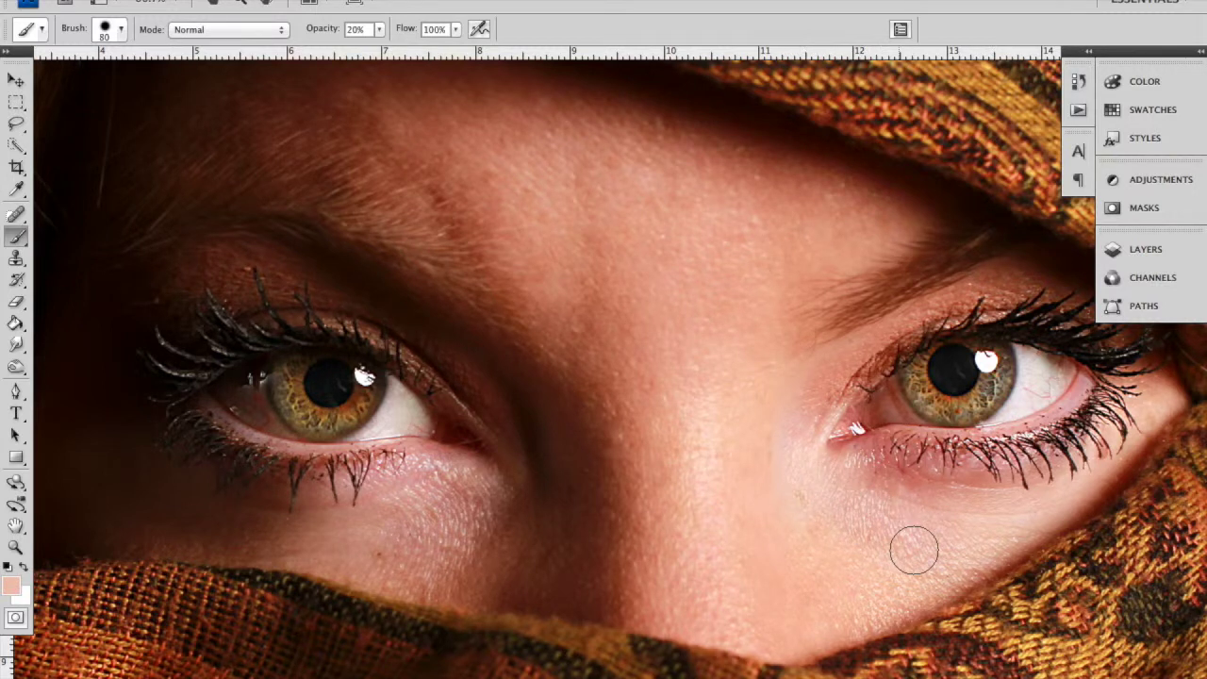
left_click(832, 557, "alt")
mouse_move(852, 538)
left_mouse_down()
mouse_move(922, 558)
mouse_move(947, 552)
mouse_move(855, 523)
mouse_move(994, 532)
mouse_move(940, 531)
left_mouse_up()
mouse_move(1016, 520)
left_mouse_down()
mouse_move(958, 572)
mouse_move(858, 613)
left_mouse_up()
left_click(817, 551, "alt")
mouse_move(809, 558)
left_mouse_down()
mouse_move(800, 507)
mouse_move(830, 565)
mouse_move(787, 494)
mouse_move(815, 521)
mouse_move(798, 484)
mouse_move(797, 439)
mouse_move(815, 411)
mouse_move(780, 554)
mouse_move(858, 551)
mouse_move(867, 610)
mouse_move(899, 609)
mouse_move(831, 620)
mouse_move(877, 602)
left_mouse_up()
Sample skin tones below the left-hand eye and brush over the uneven, shiny cheek area there
key("alt")
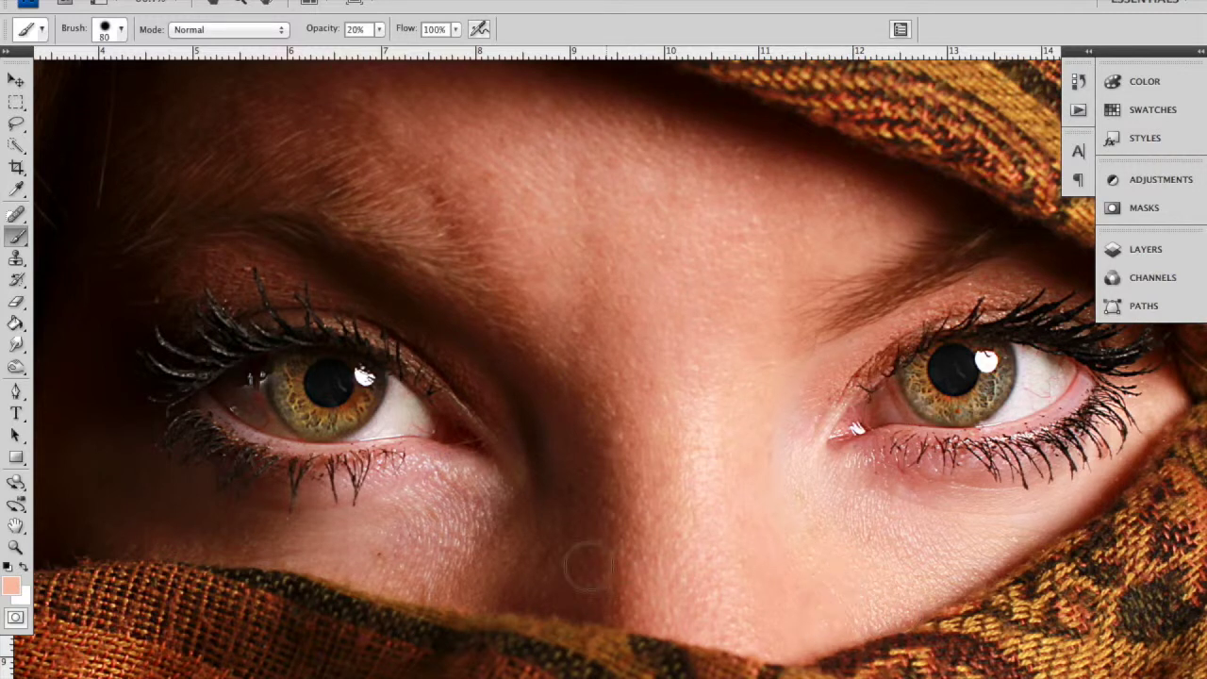
left_click(507, 556, "alt")
right_click(507, 555)
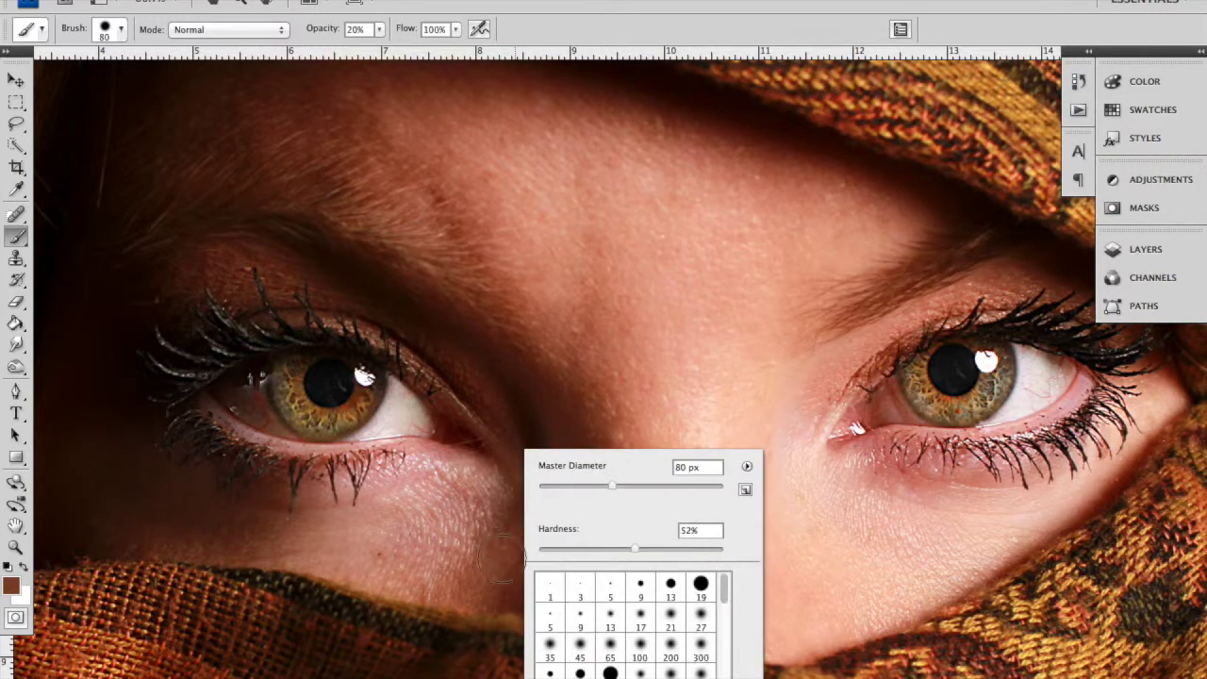
key("Return")
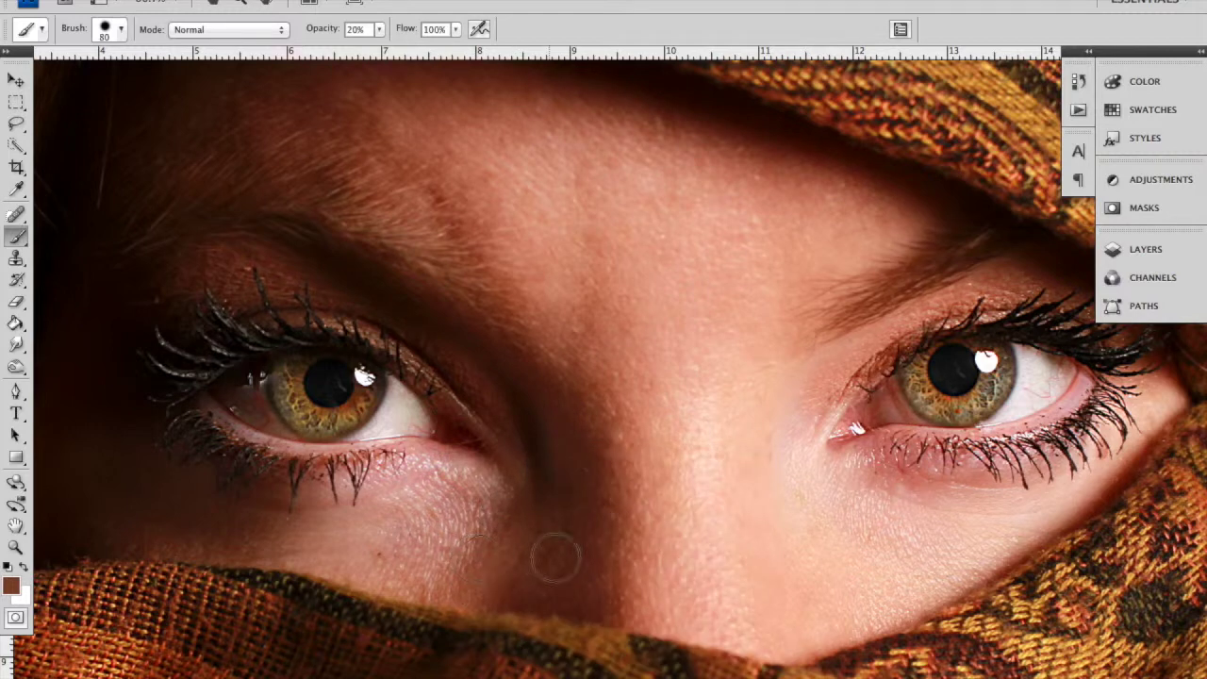
left_click(377, 528, "alt")
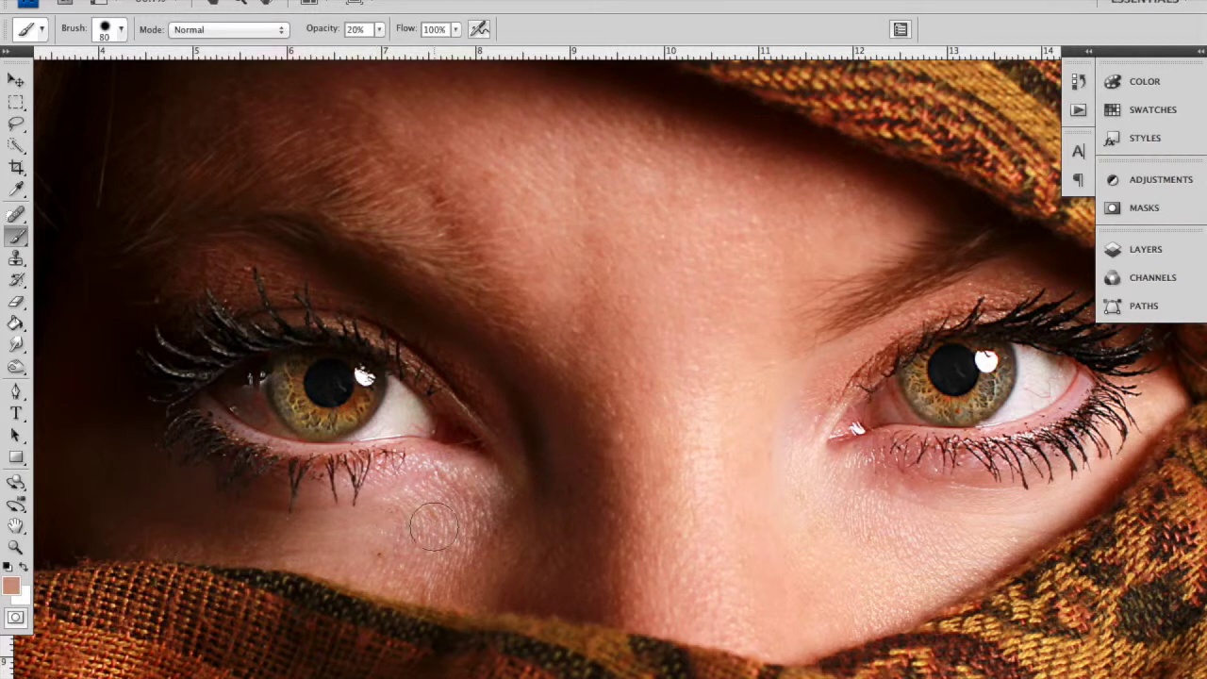
mouse_move(436, 547)
left_mouse_down()
mouse_move(472, 525)
mouse_move(428, 578)
left_mouse_up()
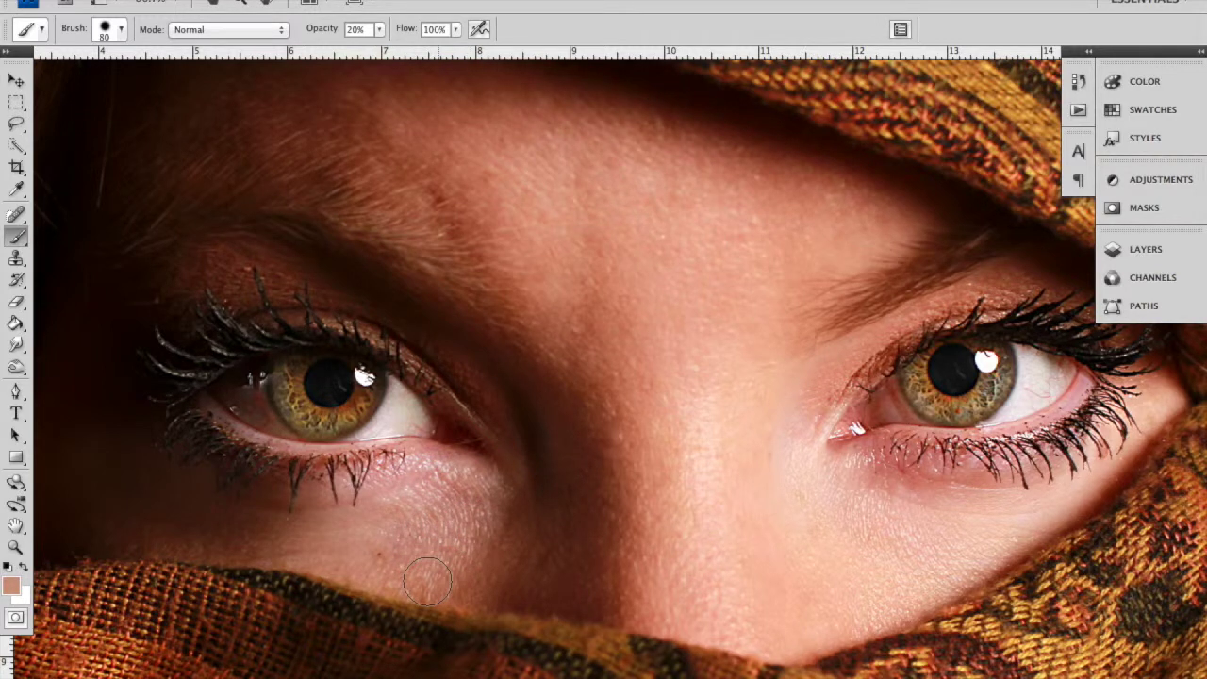
mouse_move(487, 530)
left_mouse_down()
mouse_move(472, 514)
mouse_move(464, 537)
left_mouse_up()
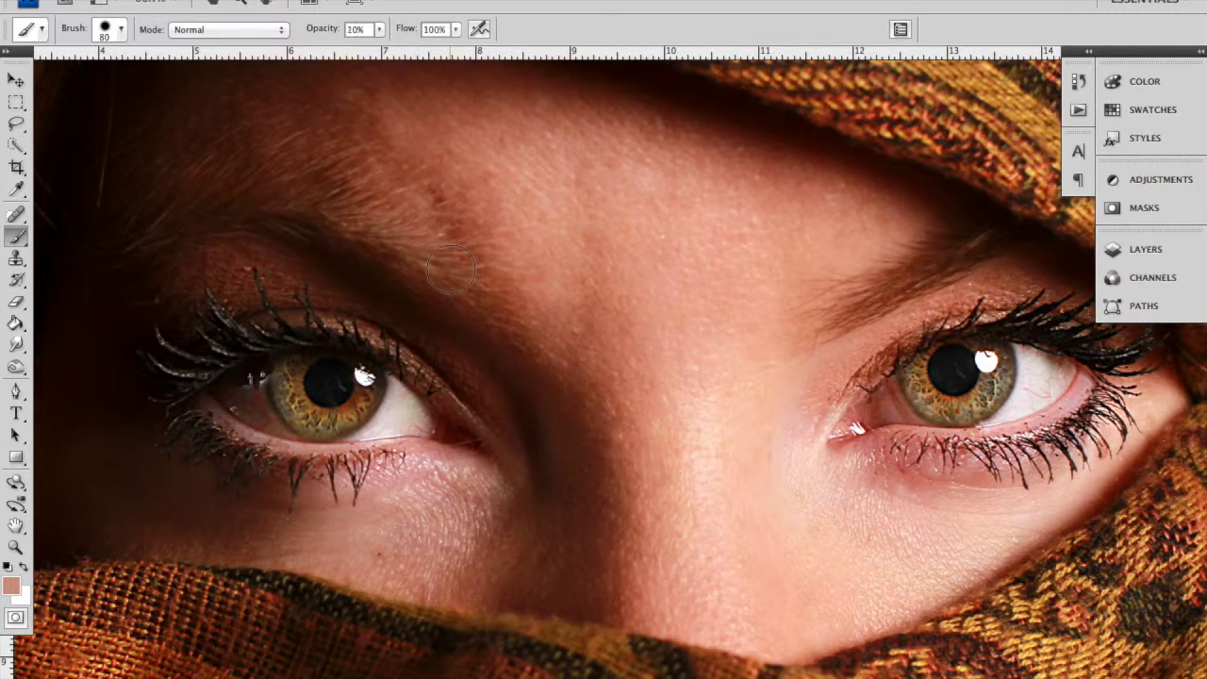
Brush a freshly sampled skin tone over the cheek below the left-hand eye, and make the Texture layer active
left_click(419, 550, "alt")
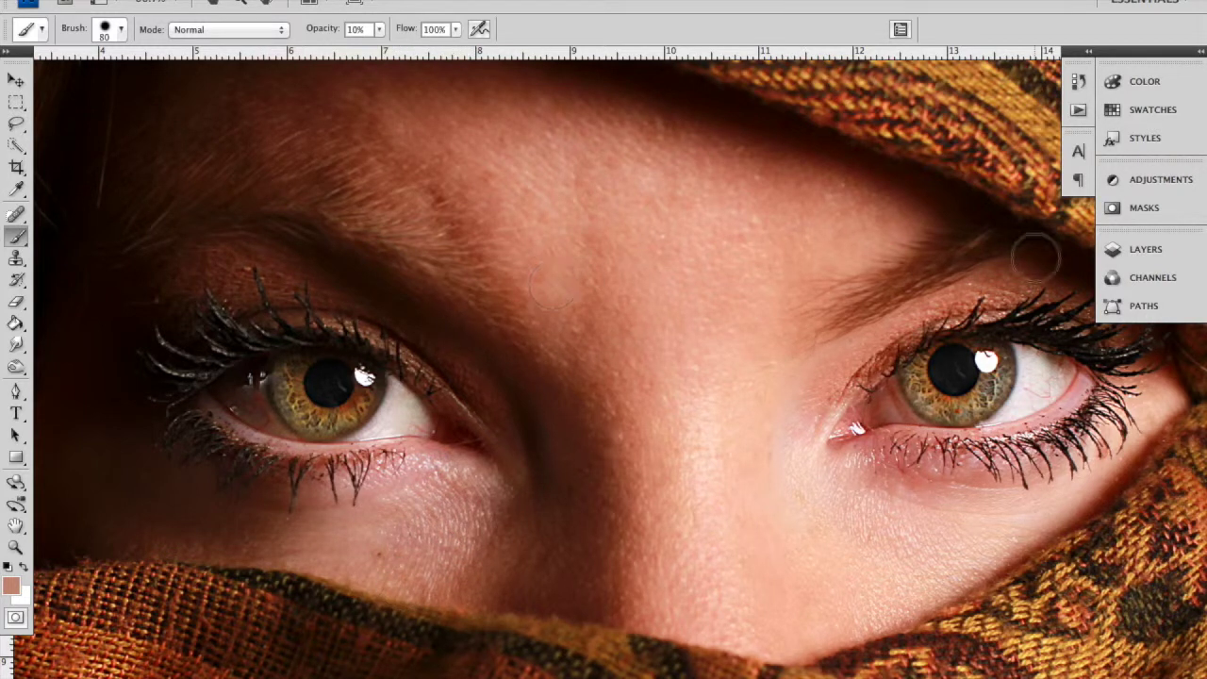
left_click(1152, 251)
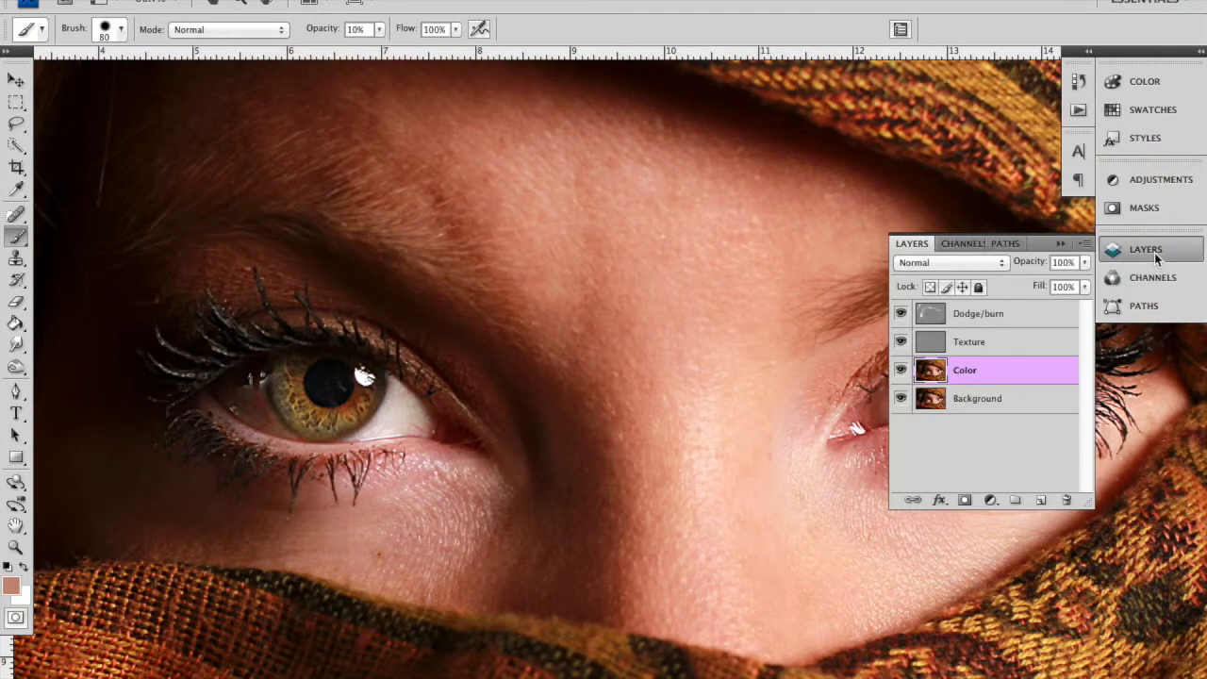
left_click(981, 347)
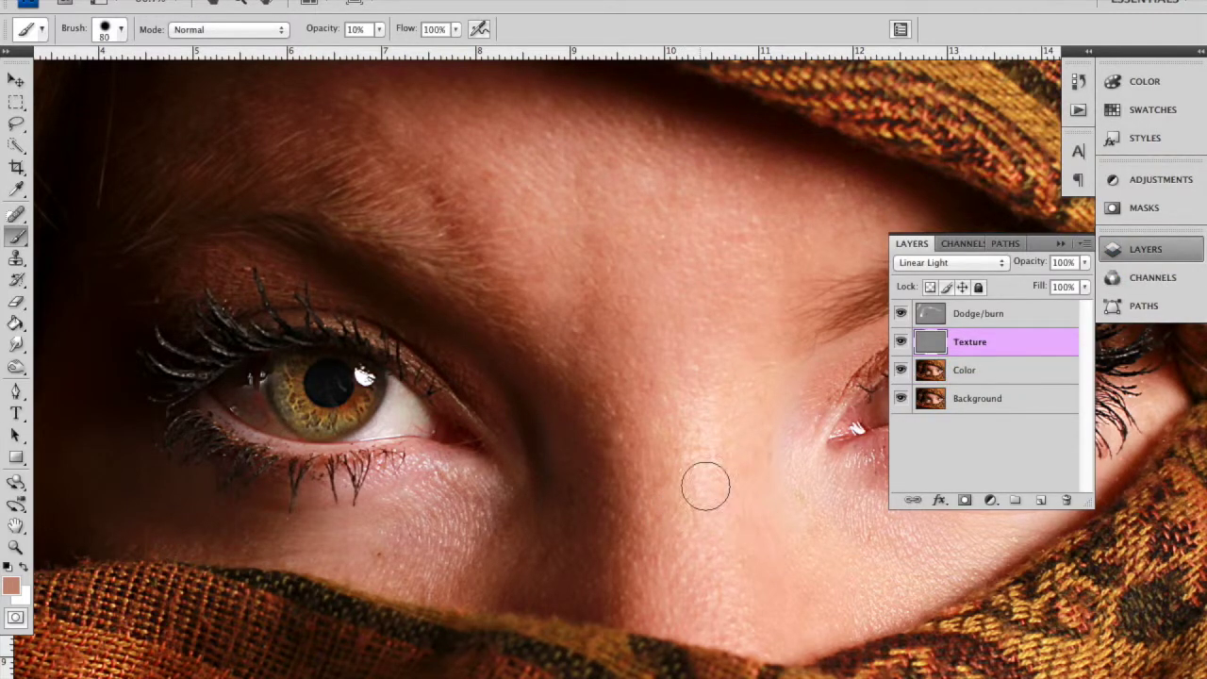
left_click(1063, 245)
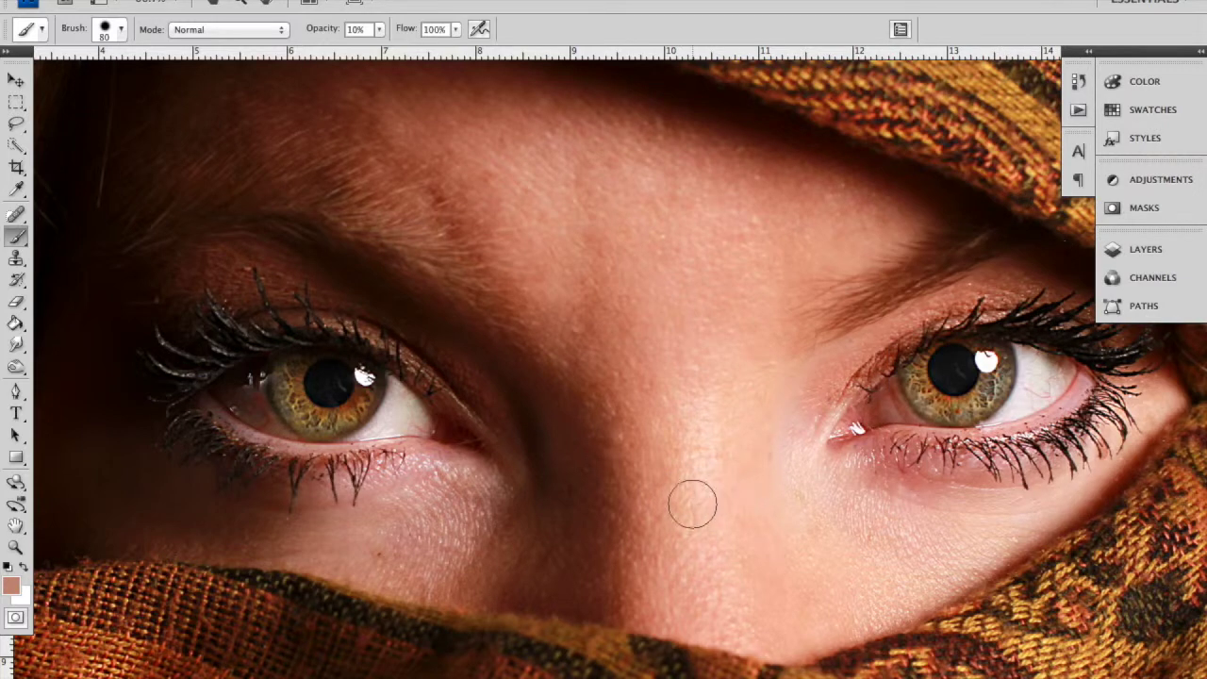
Remove the uneven texture spots along the shaded side of the nose with the Spot Healing Brush at size 8, using Proximity Match
key("z")
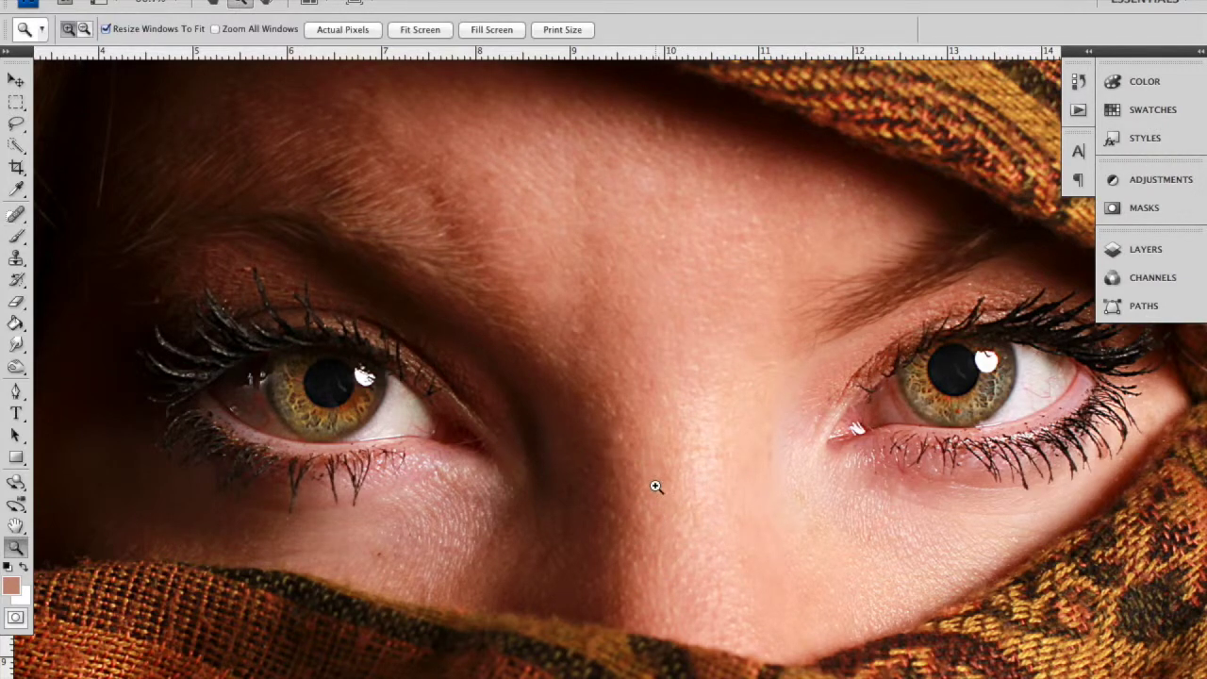
left_click(656, 486)
left_click(656, 485)
key("b")
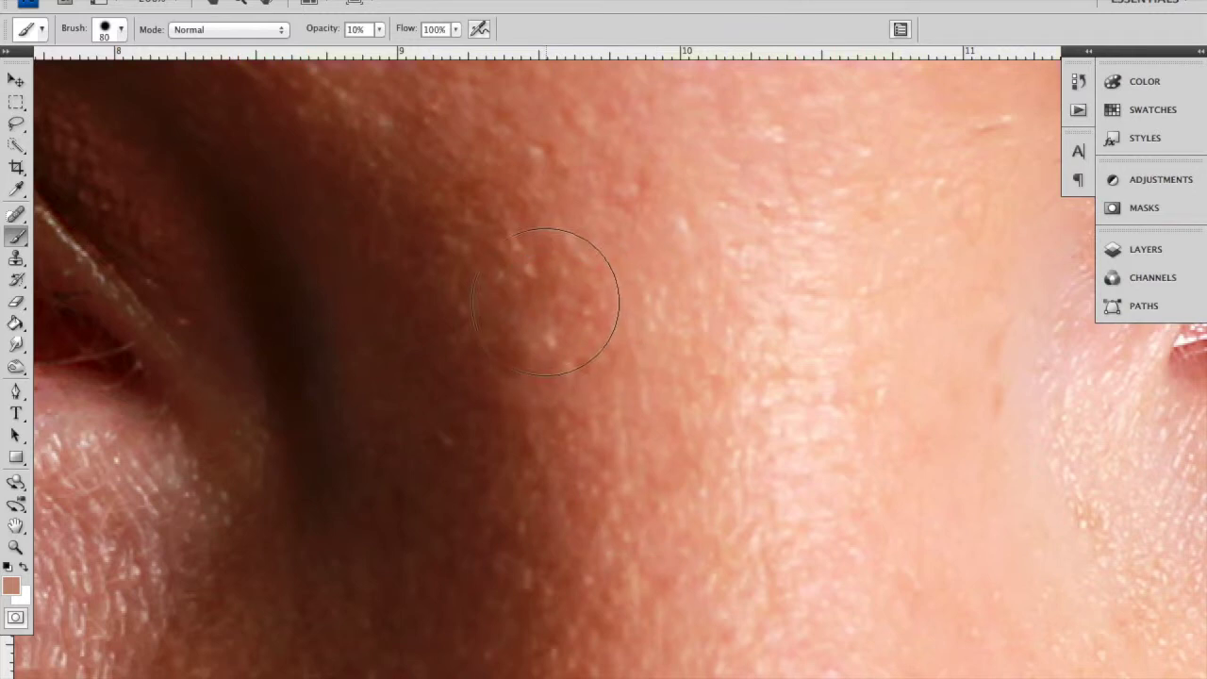
mouse_move(628, 453)
left_mouse_down()
mouse_move(625, 197)
mouse_move(625, 235)
left_mouse_up()
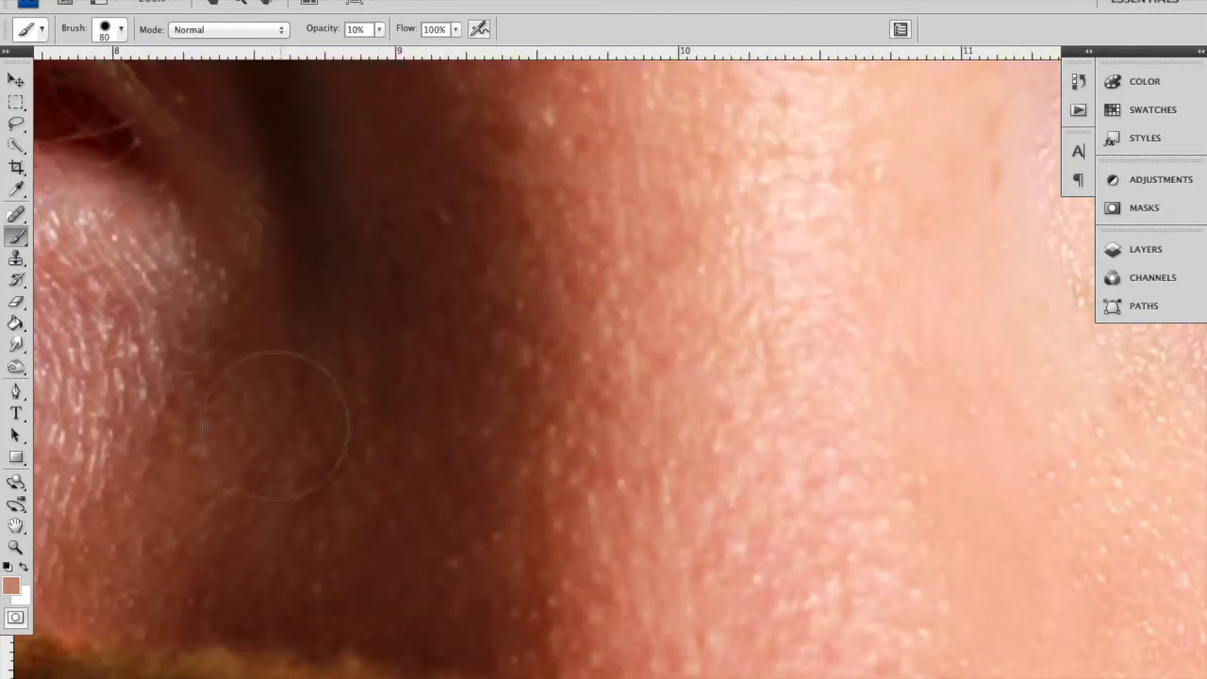
key("bracketleft")
key("bracketleft")
key("bracketleft")
key("bracketleft")
key("bracketleft")
key("bracketleft")
key("bracketleft")
left_click(18, 218)
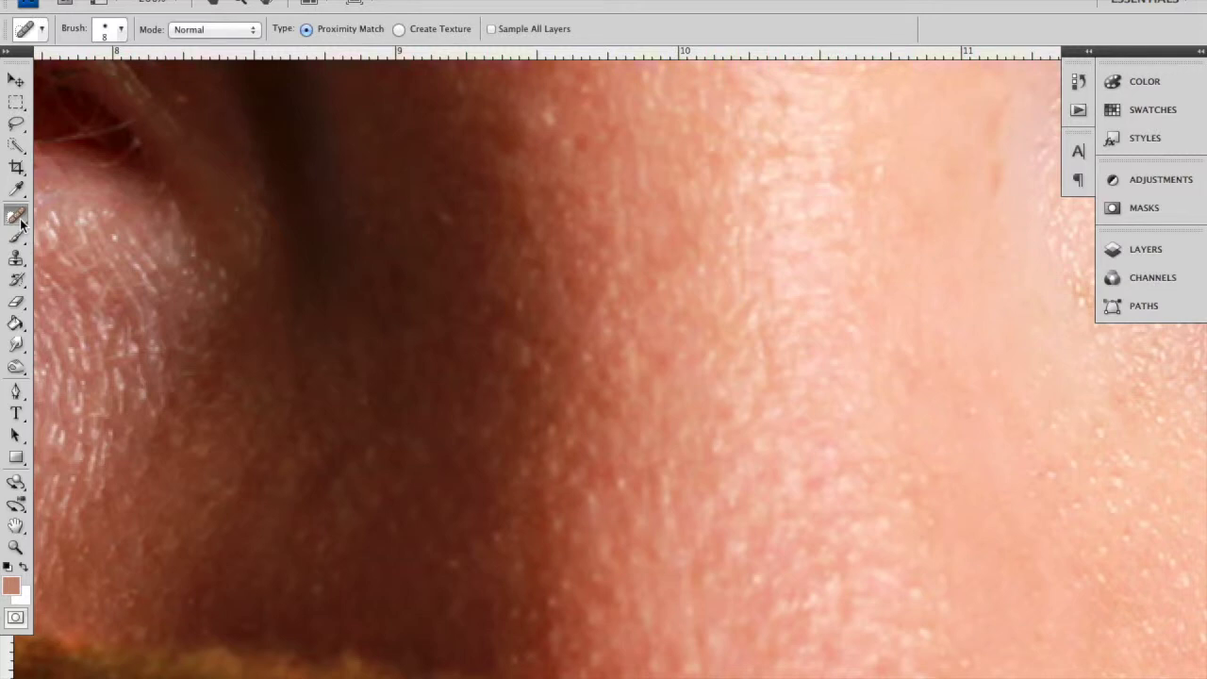
left_click_drag(21, 222, 58, 213)
left_click(569, 534)
key("bracketleft")
key("bracketleft")
scroll(679, 490, "up", 3)
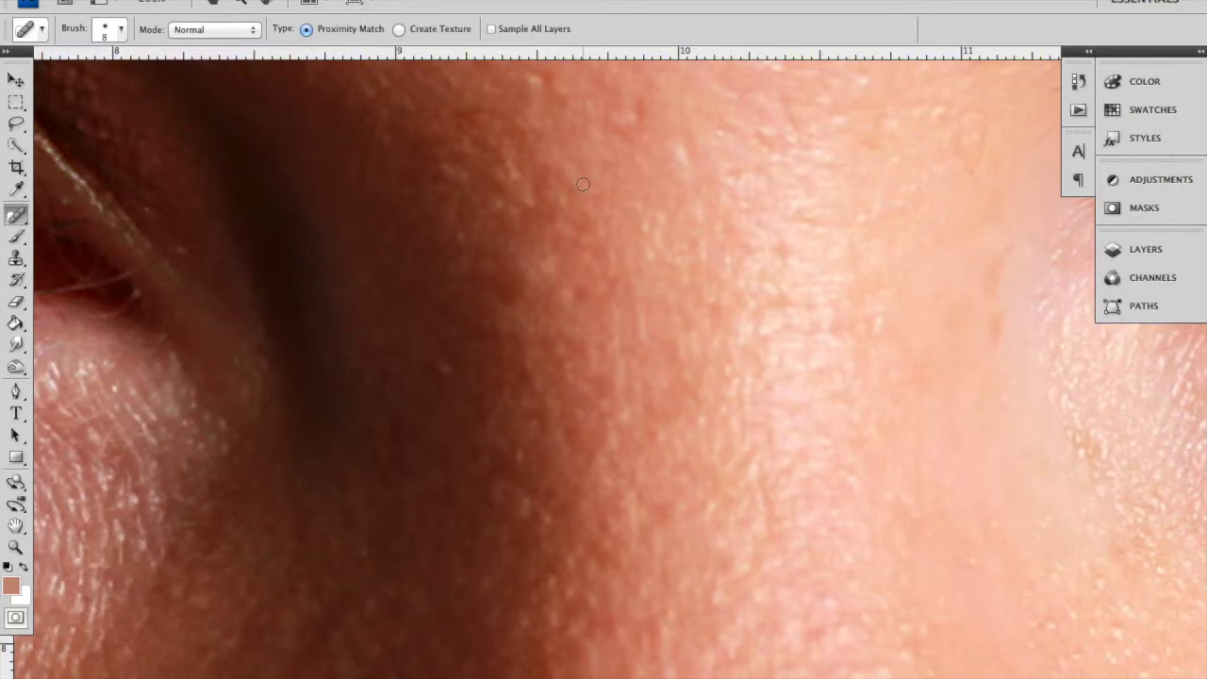
Enlarge the Spot Healing Brush to size 10 and heal the bright texture spots on the forehead between the eyebrows
scroll(518, 456, "up", 5)
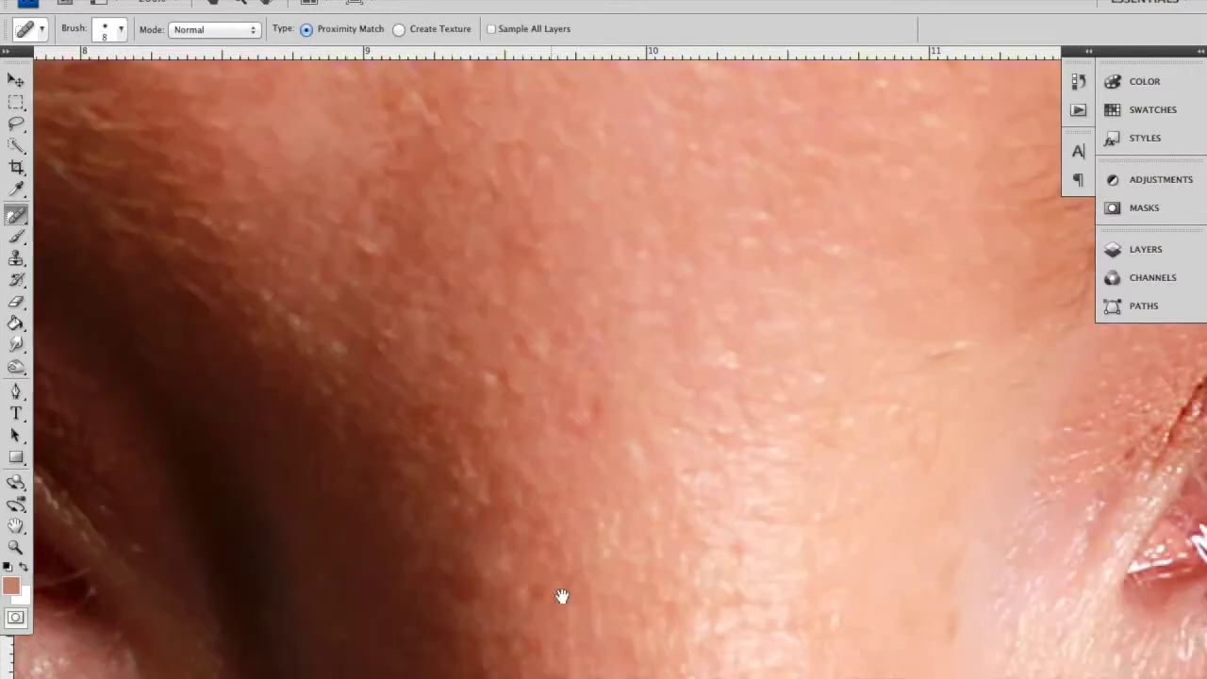
key("bracketright")
key("bracketright")
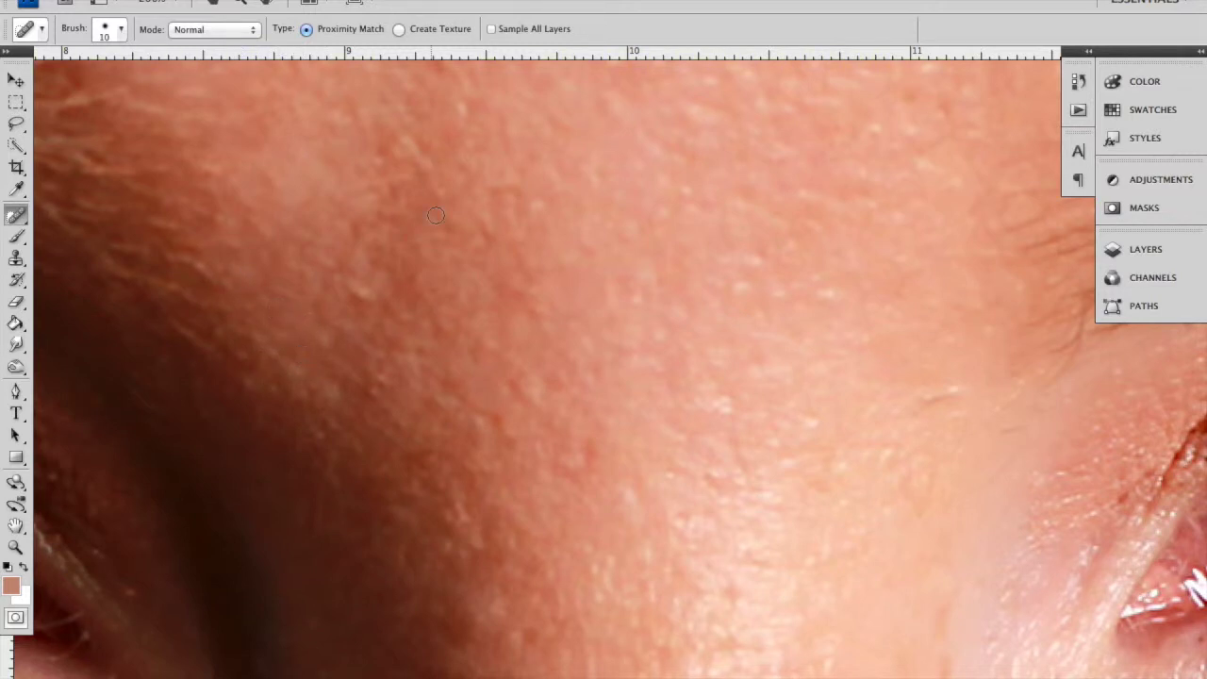
left_click_drag(545, 140, 536, 252)
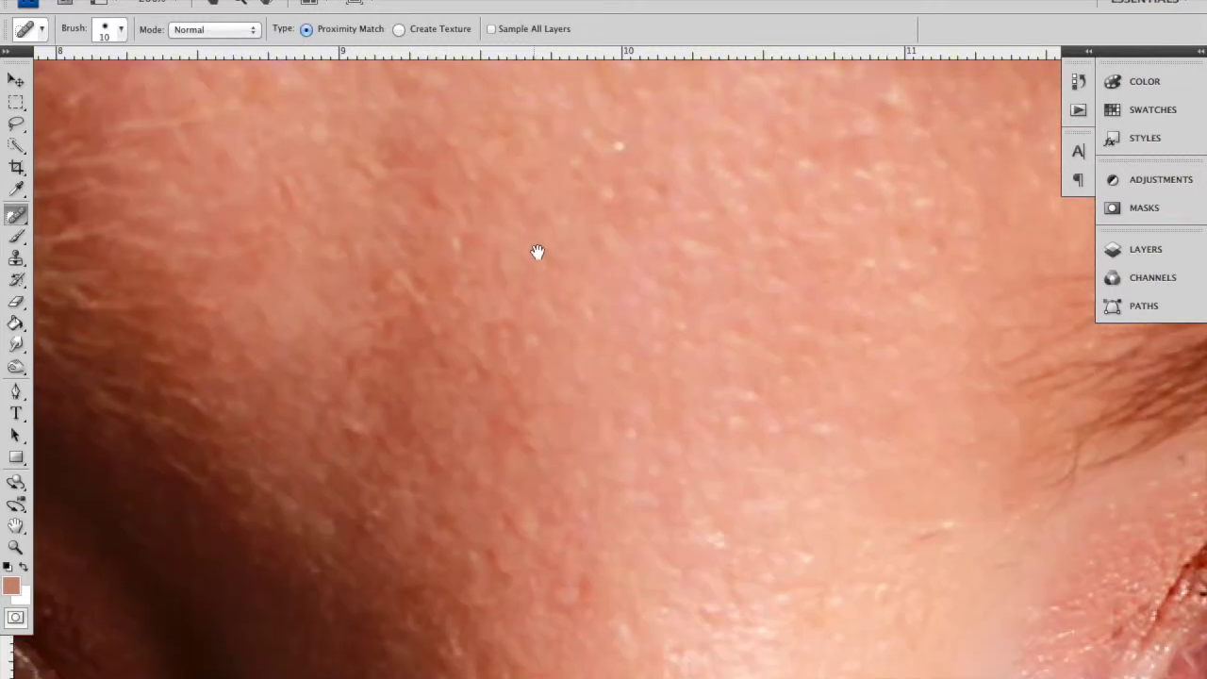
left_click(454, 243)
On the Color layer, sample nearby forehead tones and brush over the dark vertical patch between the eyebrows at size 70 and 10% opacity
left_click(1143, 255)
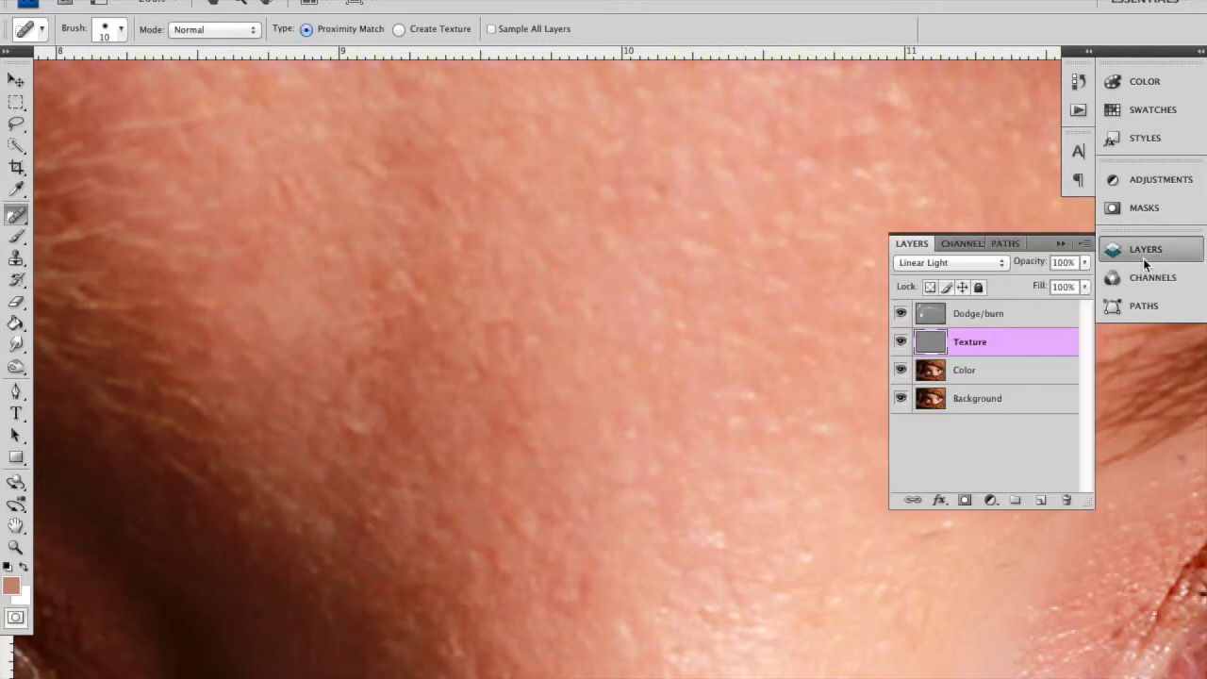
left_click(1004, 374)
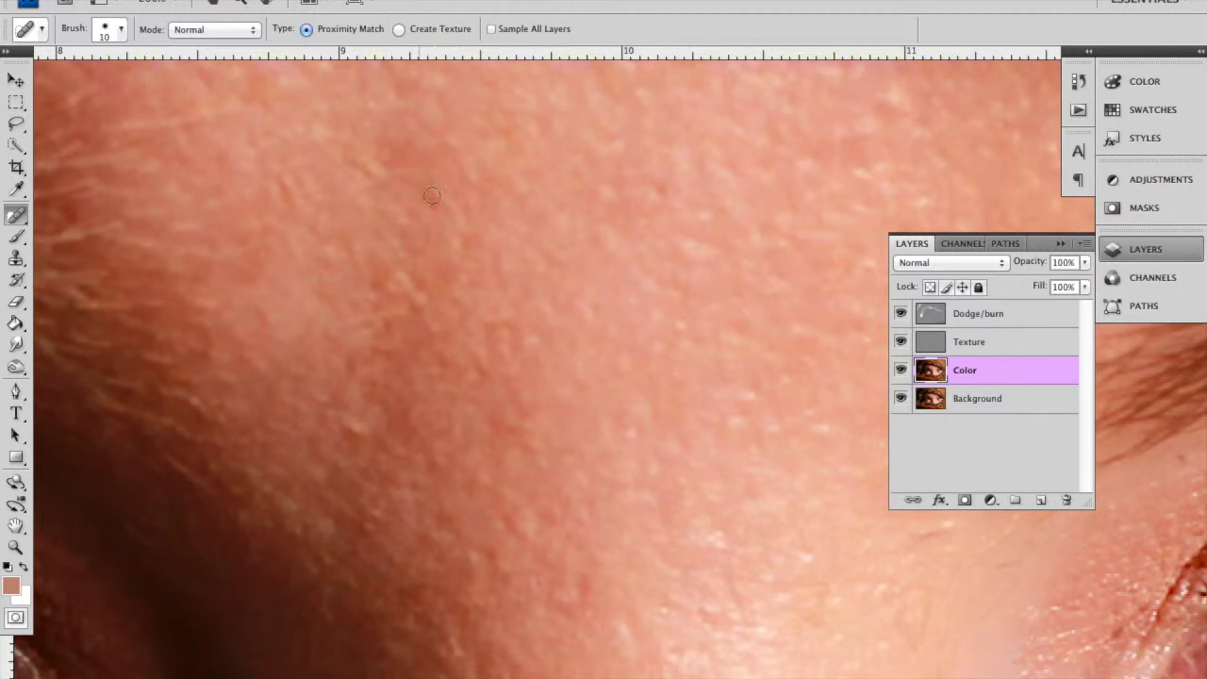
left_click(1062, 243)
key("z")
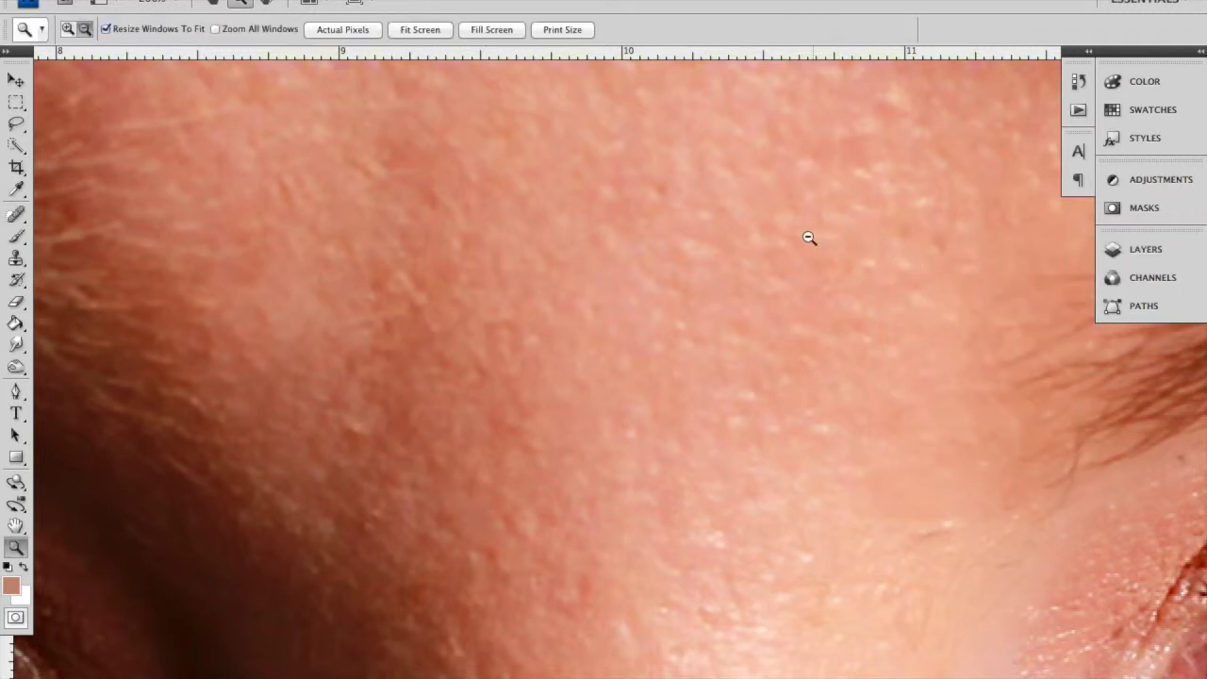
left_click(679, 236, "alt")
key("j")
left_click_drag(617, 226, 614, 264)
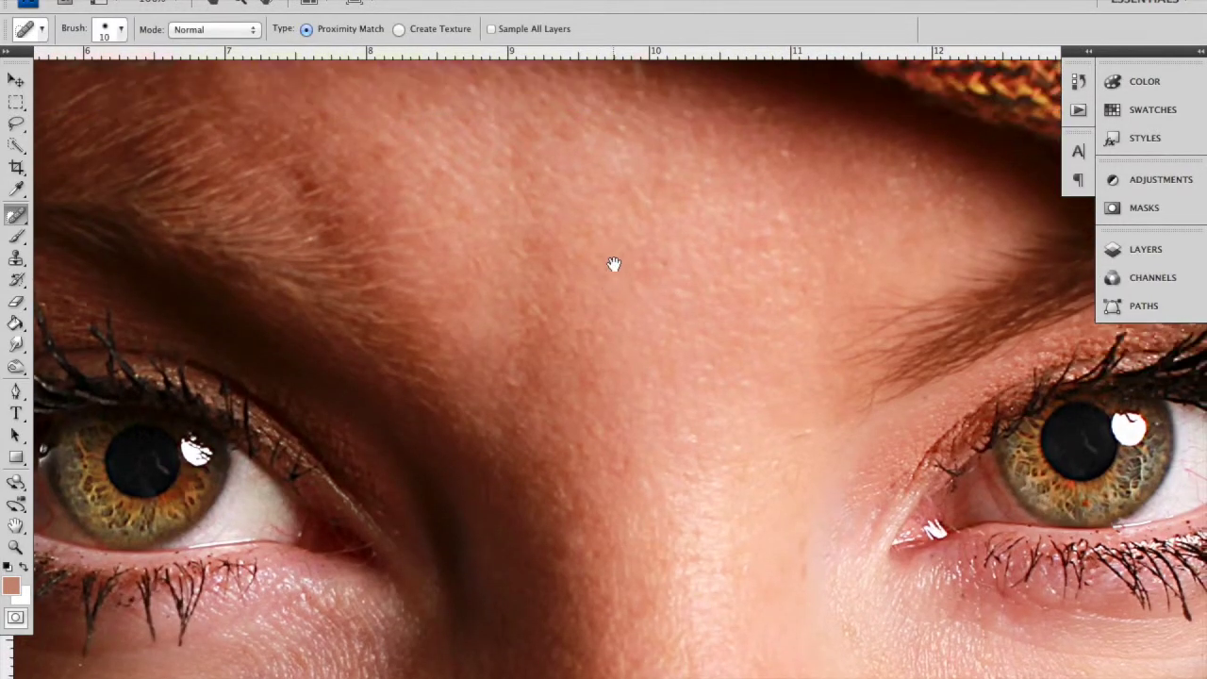
key("b")
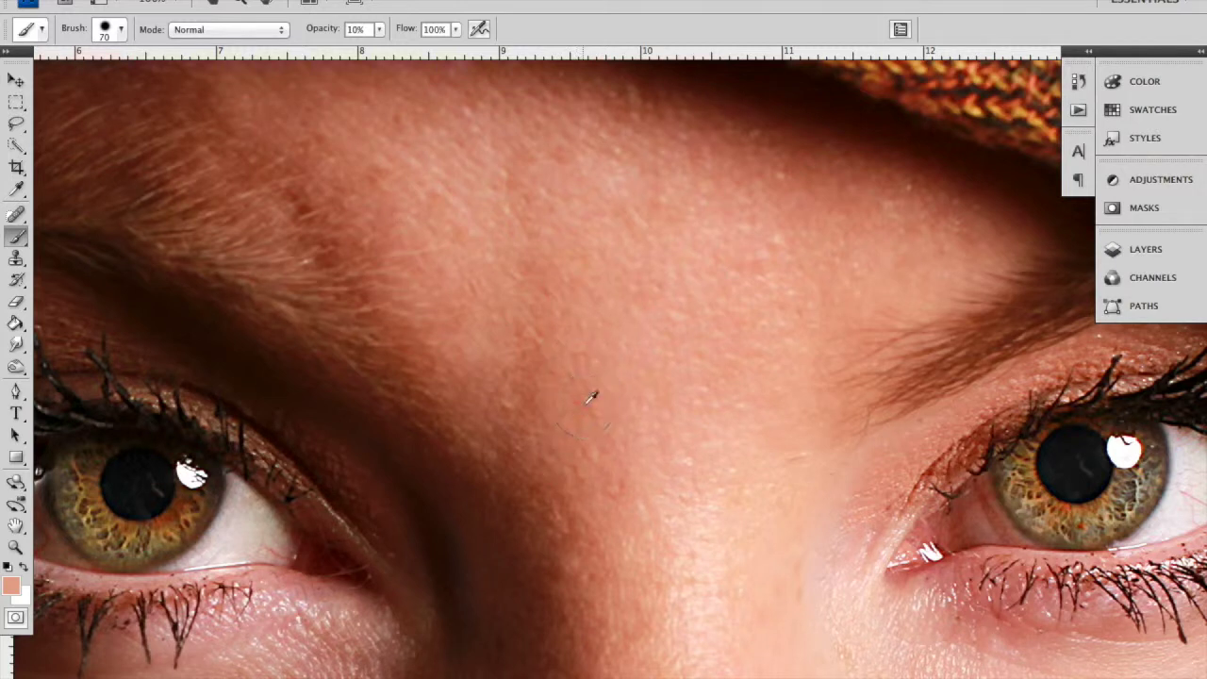
mouse_move(519, 313)
left_mouse_down()
mouse_move(525, 398)
mouse_move(528, 260)
mouse_move(528, 331)
mouse_move(512, 190)
mouse_move(525, 248)
left_mouse_up()
left_click(488, 202, "alt")
mouse_move(488, 202)
left_mouse_down()
mouse_move(510, 159)
mouse_move(555, 295)
mouse_move(503, 158)
mouse_move(523, 251)
mouse_move(498, 150)
mouse_move(474, 125)
mouse_move(462, 146)
mouse_move(492, 189)
mouse_move(566, 256)
mouse_move(619, 250)
mouse_move(531, 231)
mouse_move(465, 156)
mouse_move(507, 239)
left_mouse_up()
left_click(539, 170, "alt")
mouse_move(539, 170)
left_mouse_down()
mouse_move(525, 156)
mouse_move(518, 184)
mouse_move(530, 304)
mouse_move(547, 317)
mouse_move(513, 368)
mouse_move(520, 382)
mouse_move(498, 351)
left_mouse_up()
Resample lighter skin tones around the center of the forehead and brush them in to even out the remaining blotches
left_click(486, 201, "alt")
left_click(587, 376, "alt")
left_click(607, 337, "alt")
mouse_move(620, 329)
left_mouse_down()
mouse_move(598, 431)
mouse_move(562, 363)
mouse_move(579, 425)
mouse_move(502, 344)
mouse_move(569, 429)
mouse_move(514, 325)
mouse_move(574, 382)
mouse_move(505, 302)
mouse_move(509, 282)
mouse_move(565, 396)
mouse_move(470, 251)
mouse_move(573, 342)
mouse_move(506, 216)
mouse_move(561, 261)
mouse_move(518, 190)
mouse_move(566, 237)
left_mouse_up()
left_click(492, 281, "alt")
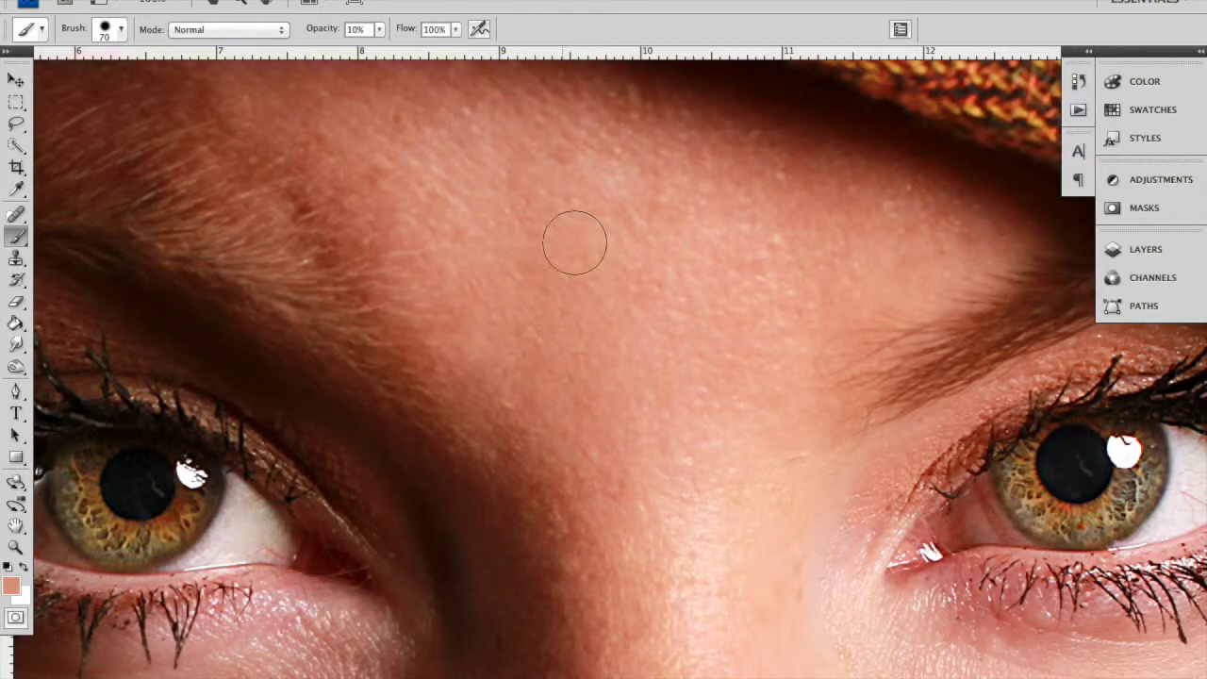
left_click(592, 183, "alt")
Paint over the red veins in the right-hand eye's white with sampled eye-white tones at 20% opacity, reducing the brush to size 35
scroll(780, 413, "up", 3)
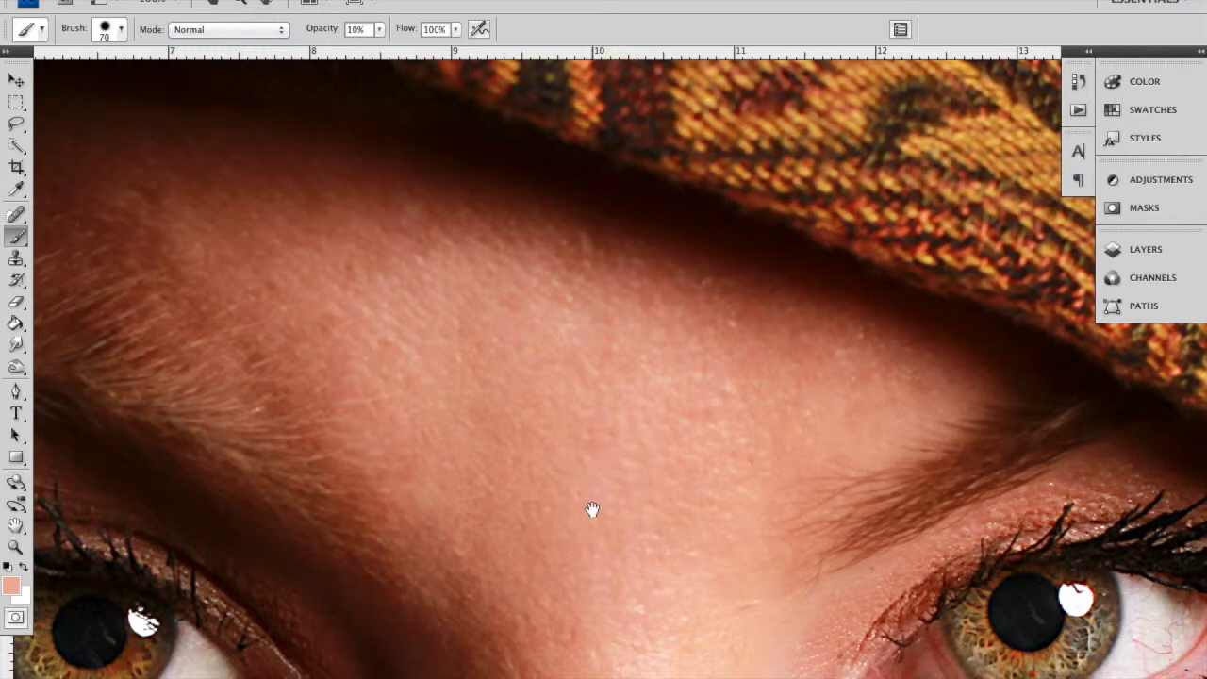
left_click_drag(593, 507, 579, 181)
left_click_drag(655, 526, 534, 426)
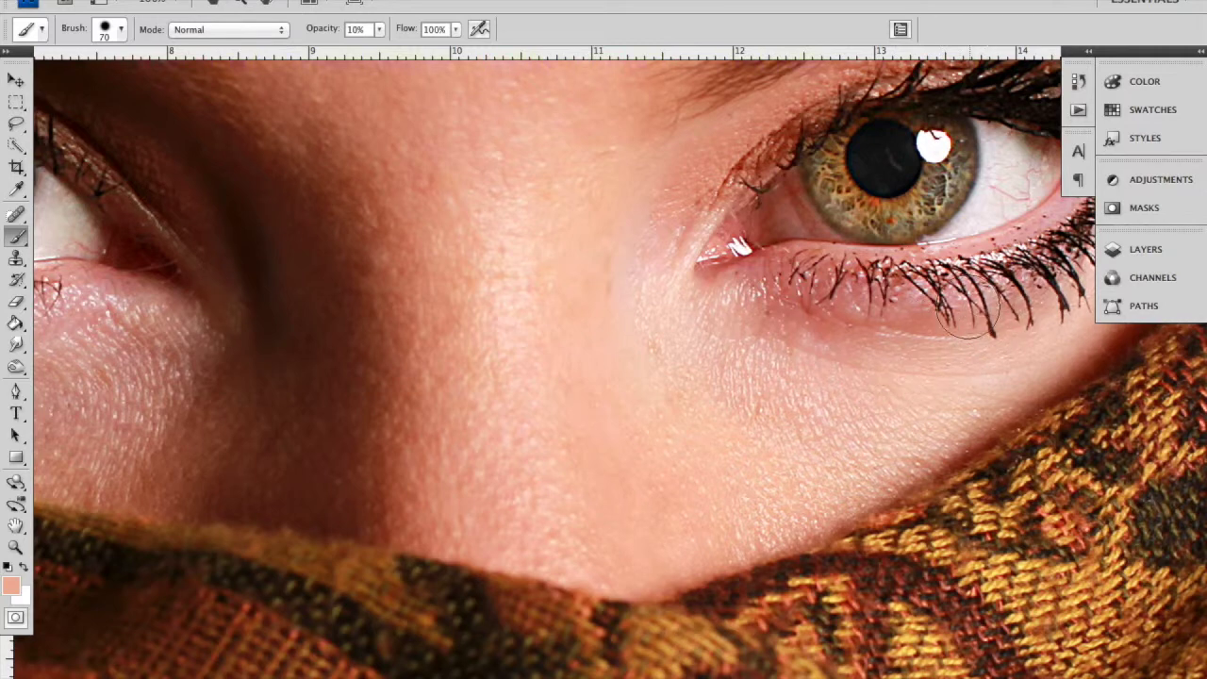
left_click_drag(882, 342, 782, 406)
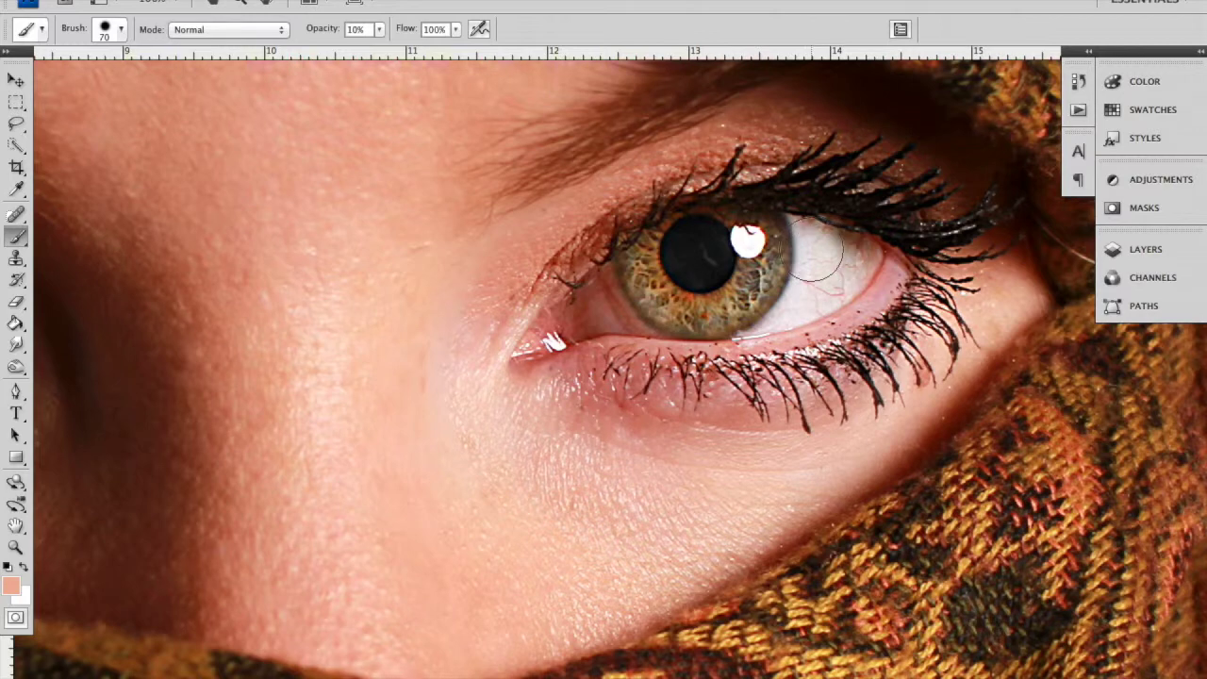
key("bracketleft")
key("bracketleft")
key("bracketleft")
left_click(808, 299, "alt")
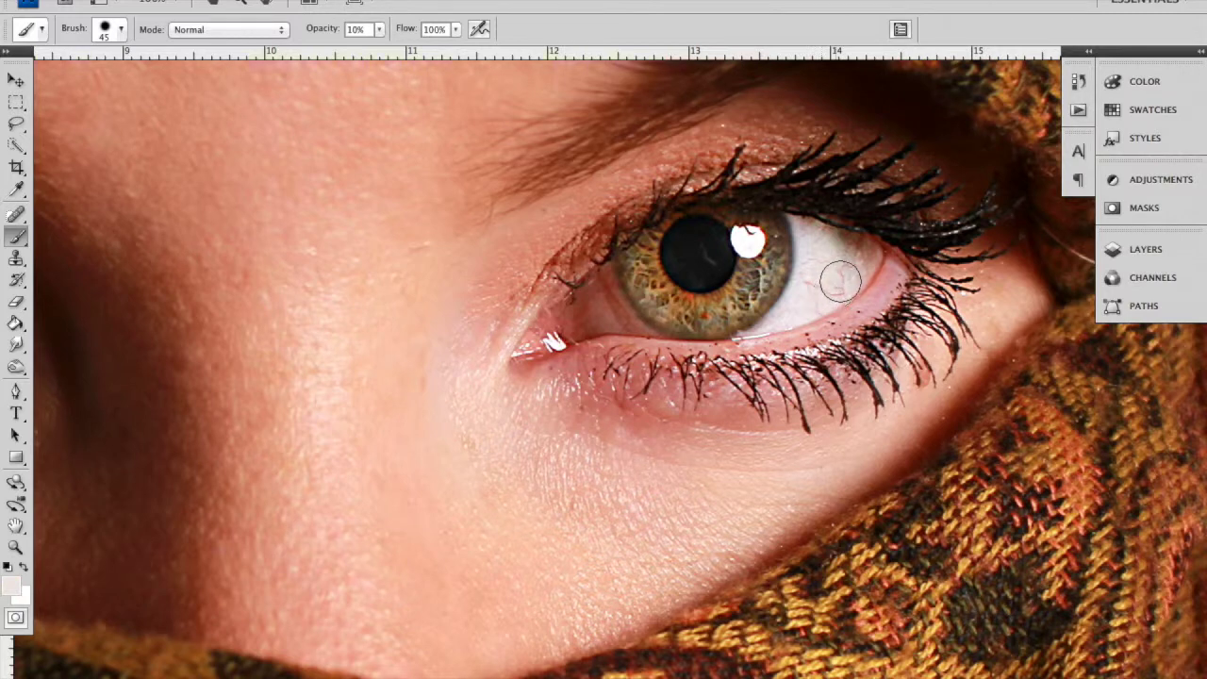
mouse_move(843, 273)
left_mouse_down()
mouse_move(857, 261)
mouse_move(845, 280)
mouse_move(813, 288)
left_mouse_up()
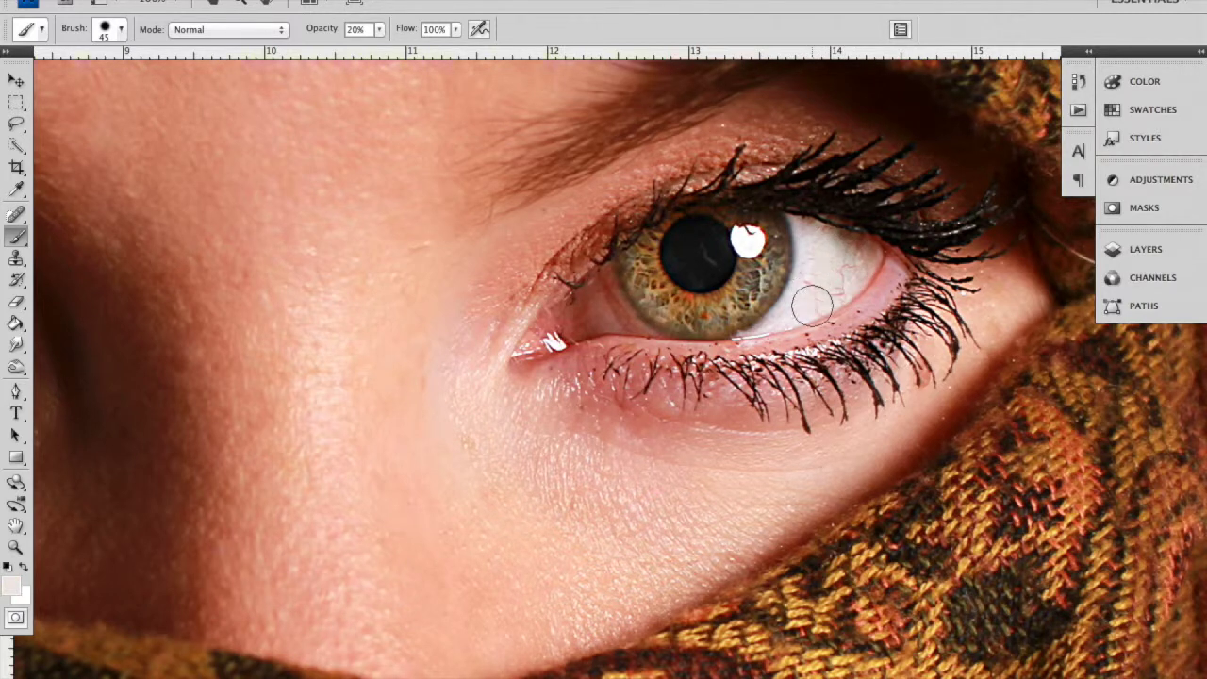
left_click(808, 293, "alt")
mouse_move(862, 250)
left_mouse_down()
mouse_move(809, 251)
mouse_move(862, 261)
mouse_move(836, 267)
mouse_move(834, 281)
left_mouse_up()
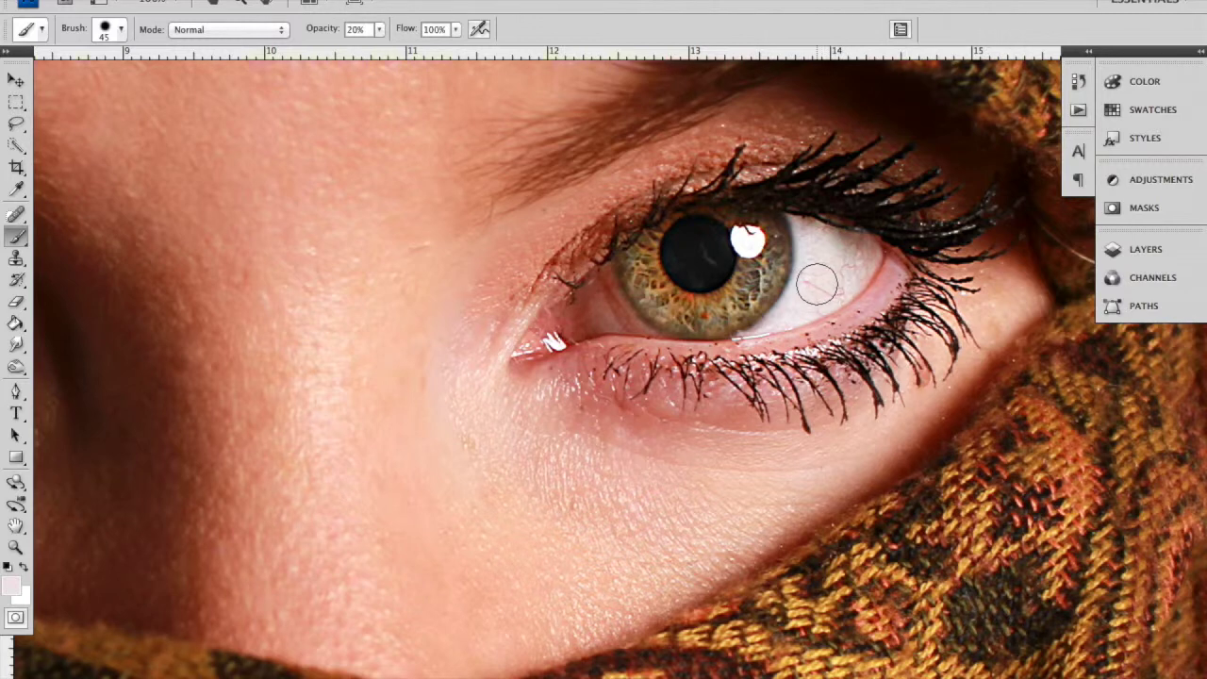
key("bracketleft")
mouse_move(786, 319)
left_mouse_down()
mouse_move(810, 282)
mouse_move(841, 290)
mouse_move(809, 302)
mouse_move(855, 263)
mouse_move(814, 238)
left_mouse_up()
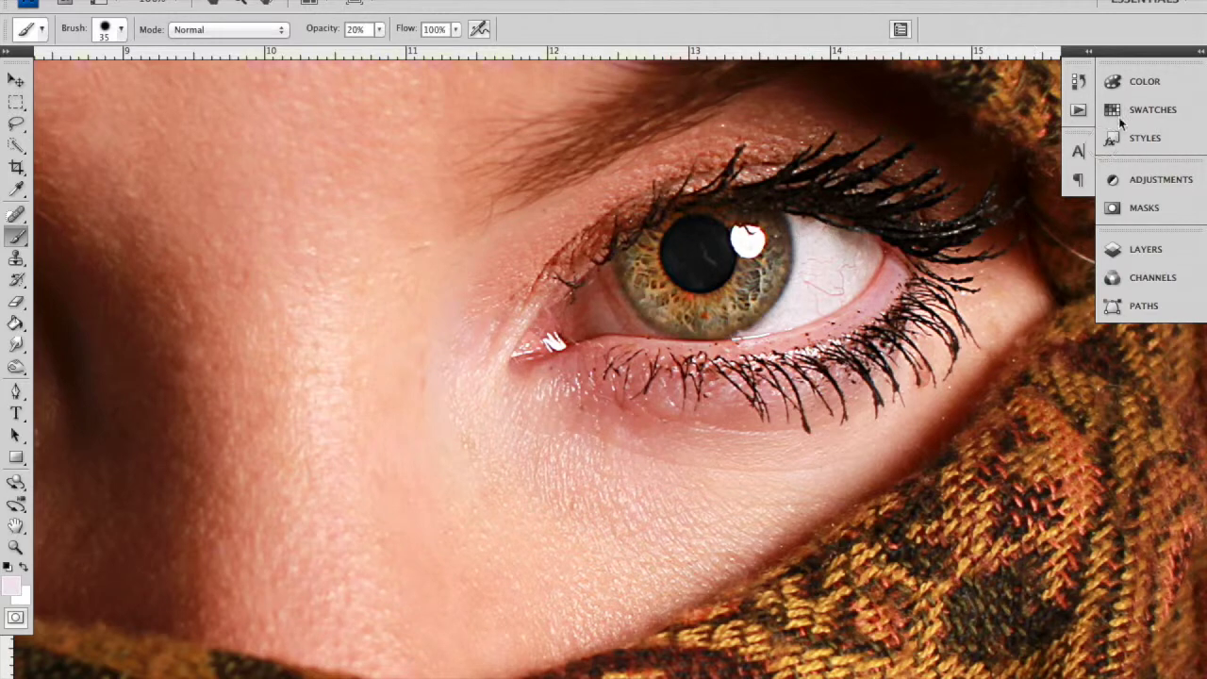
Compare earlier brush states in the History and revert the last few strokes on the right-hand eye's white
left_click(1086, 51)
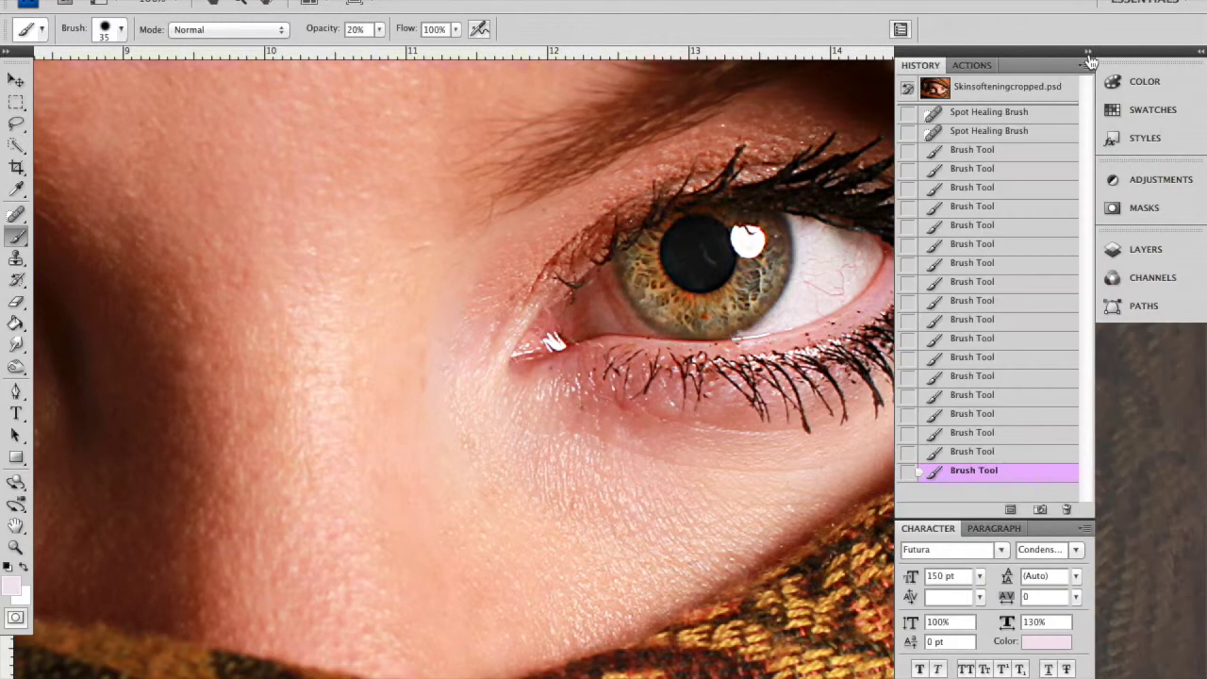
left_click(976, 432)
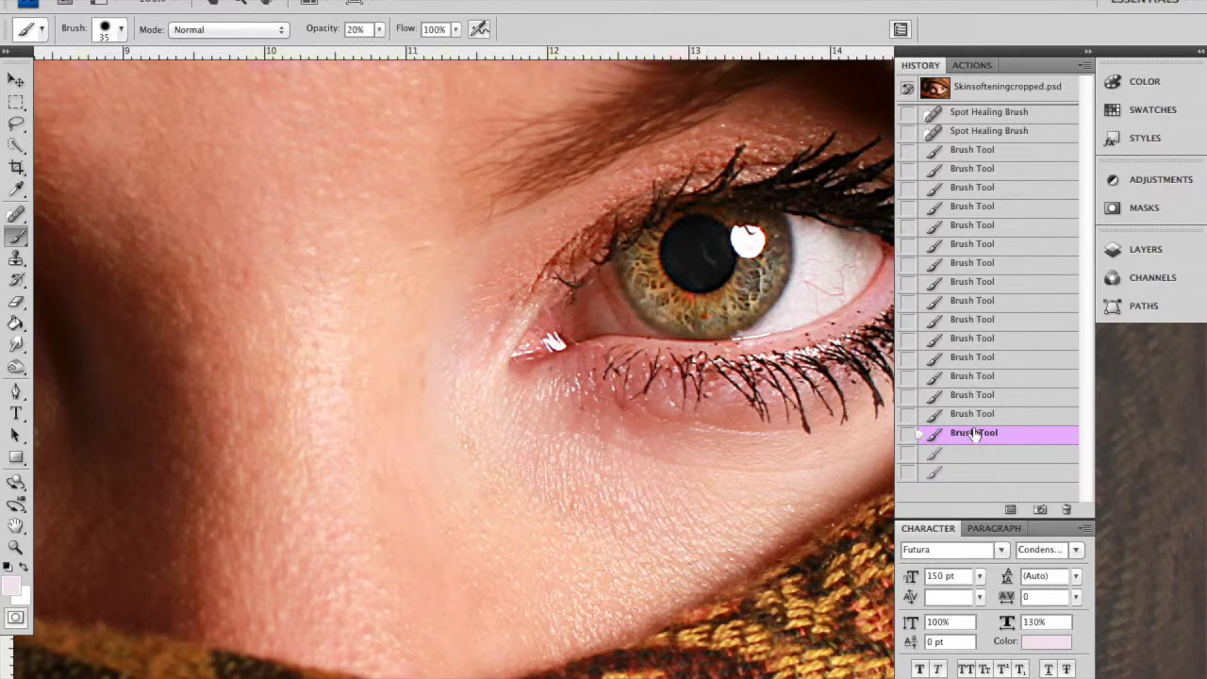
left_click(974, 377)
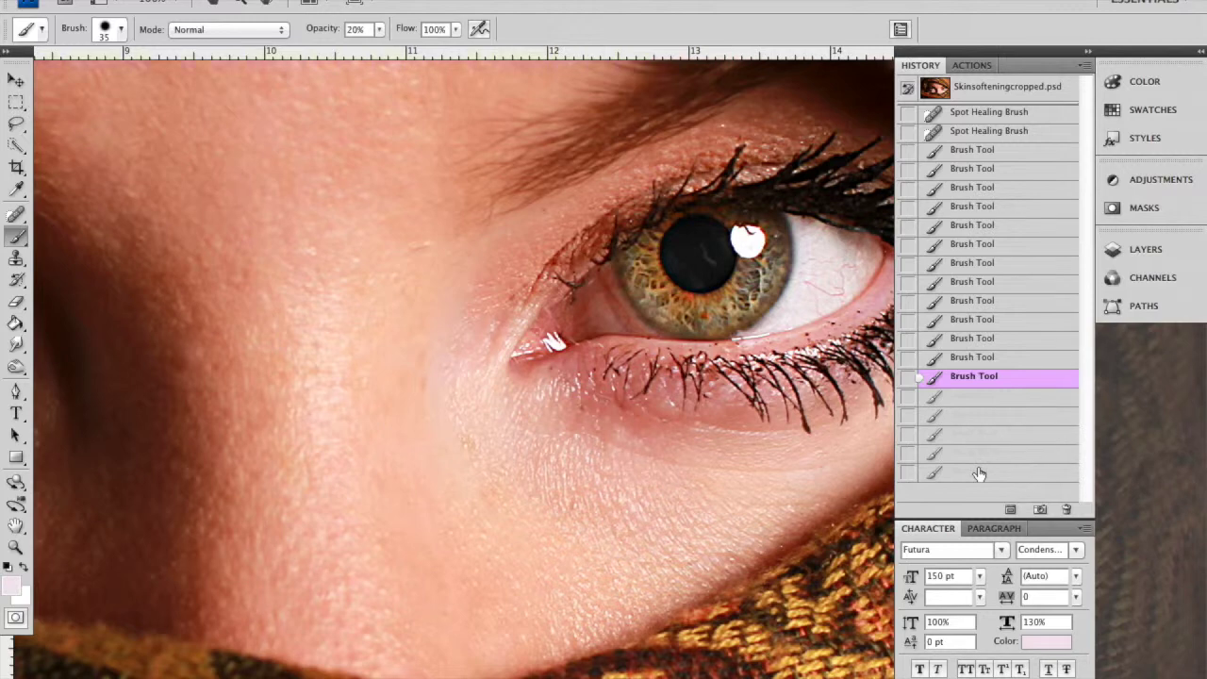
left_click(979, 473)
left_click(974, 396)
left_click(1087, 53)
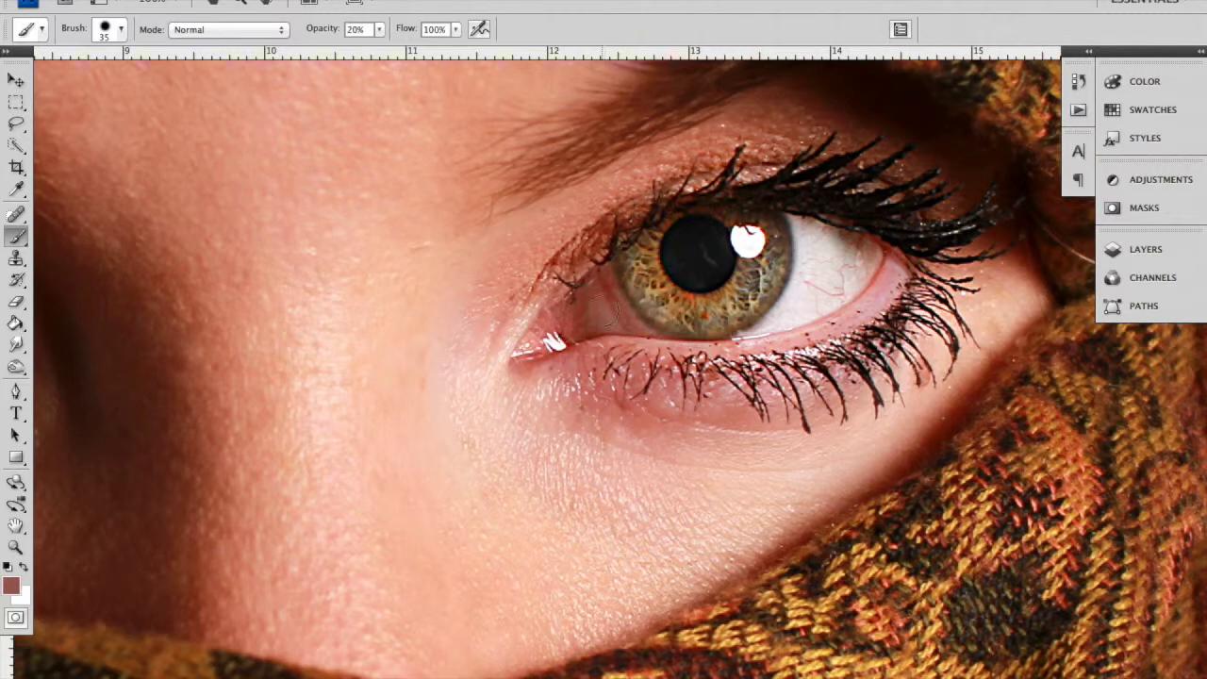
Sample the eye white and brush it over the reddish inner corner of the right-hand eye at 10% opacity
left_click(797, 300, "alt")
mouse_move(590, 307)
left_mouse_down()
mouse_move(589, 336)
mouse_move(599, 290)
mouse_move(630, 323)
mouse_move(605, 288)
mouse_move(598, 296)
left_mouse_up()
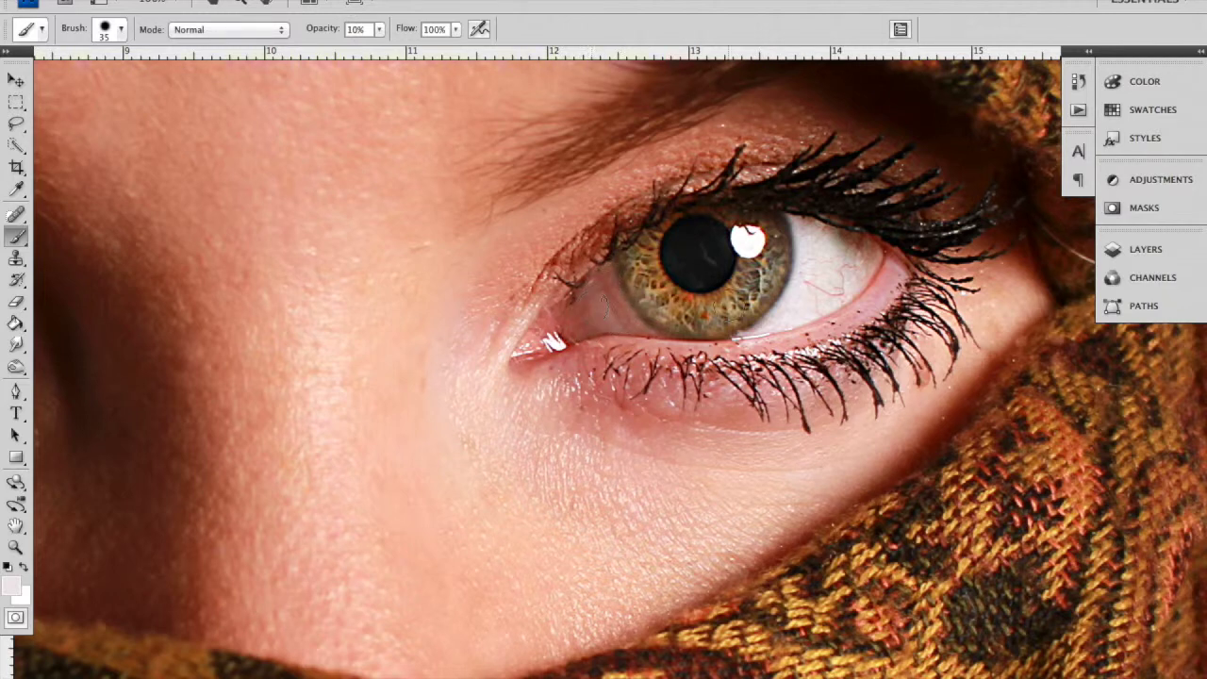
View the whole portrait and hide the Texture and Color layers to compare the retouching with the original
key("z")
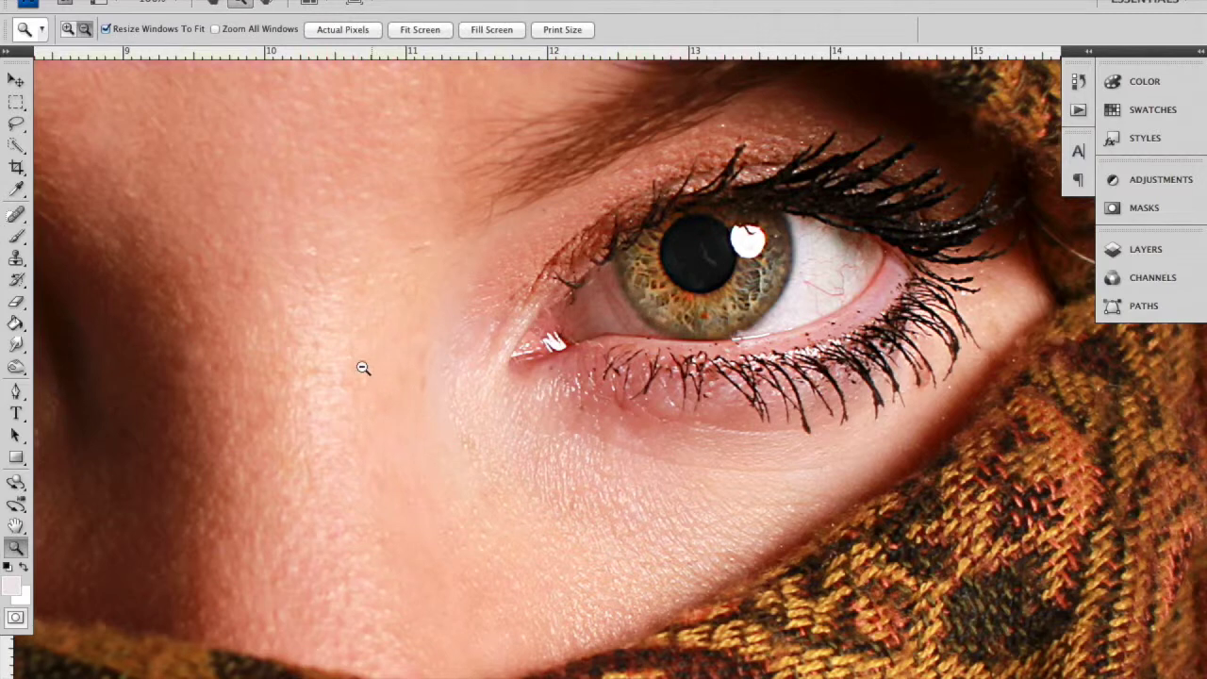
left_click(376, 356, "alt")
left_click(376, 355, "alt")
left_click(377, 355, "alt")
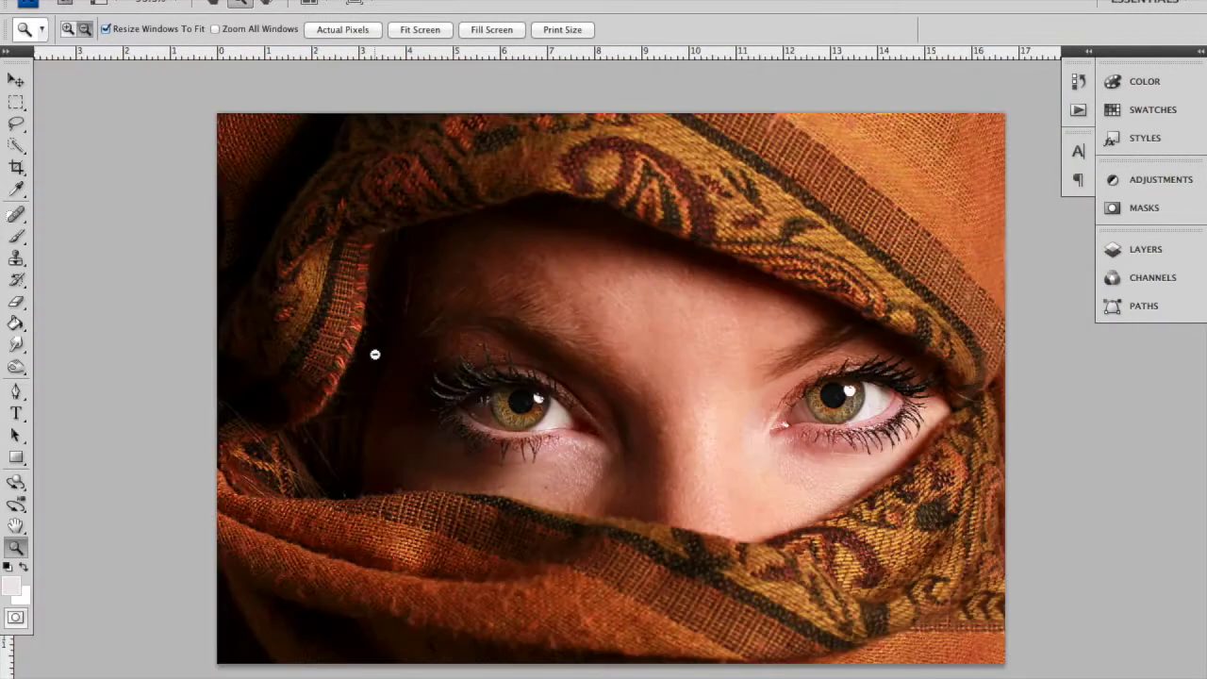
key("b")
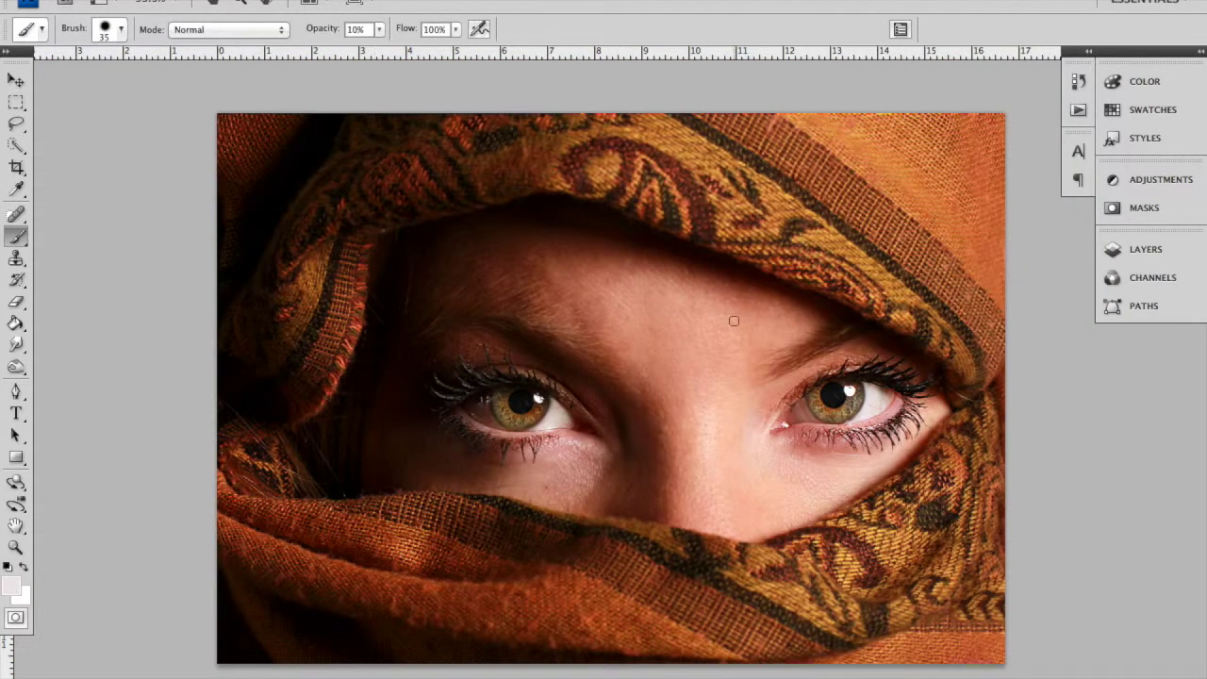
left_click(1148, 250)
left_click(901, 344)
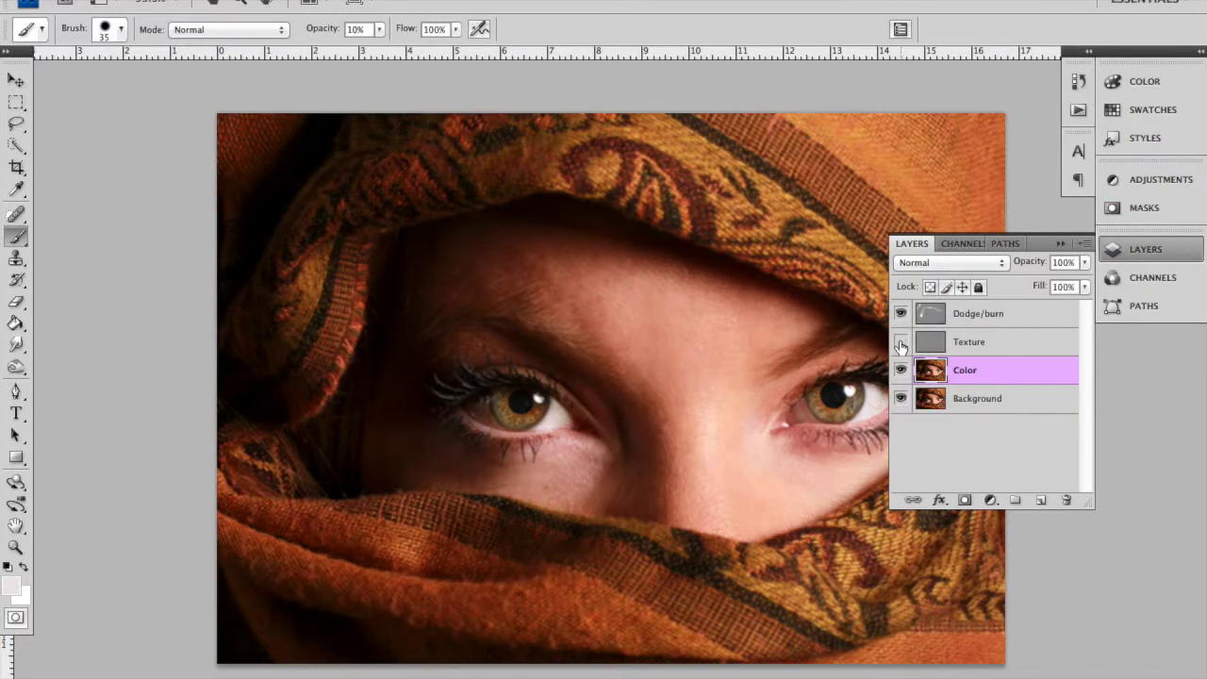
left_click(901, 370)
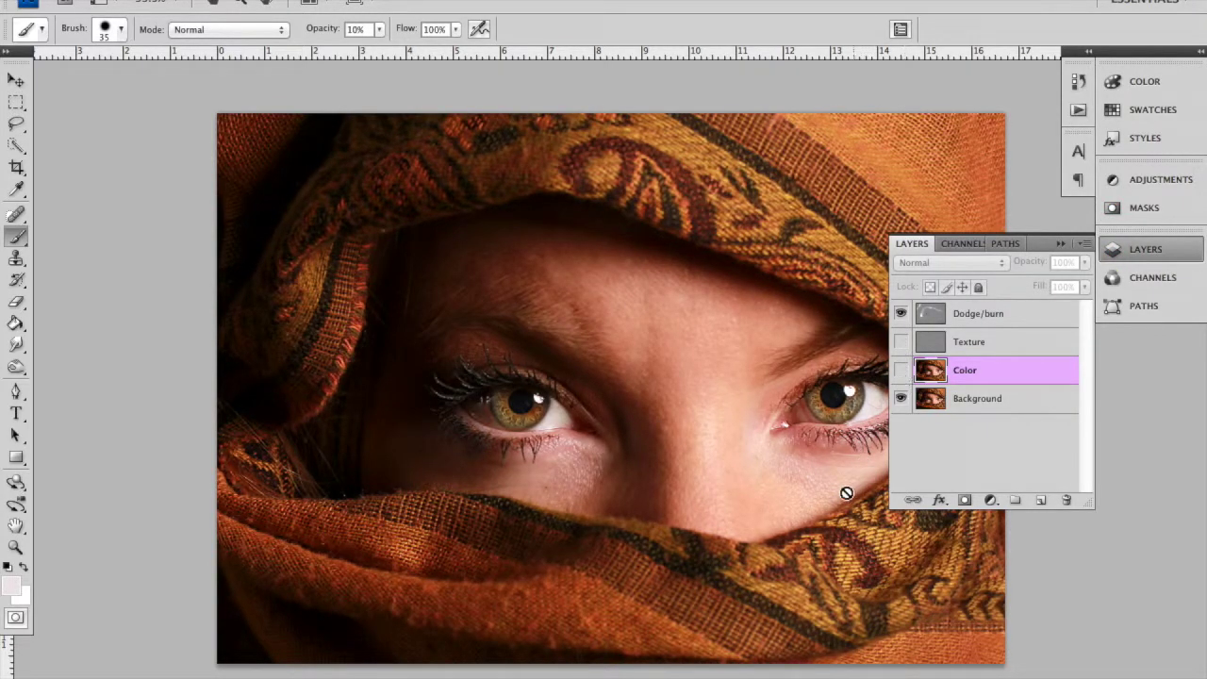
Examine the skin around the right-hand eye's inner corner up close and show the Color and Texture layers again to compare the retouching
key("z")
left_click(777, 454)
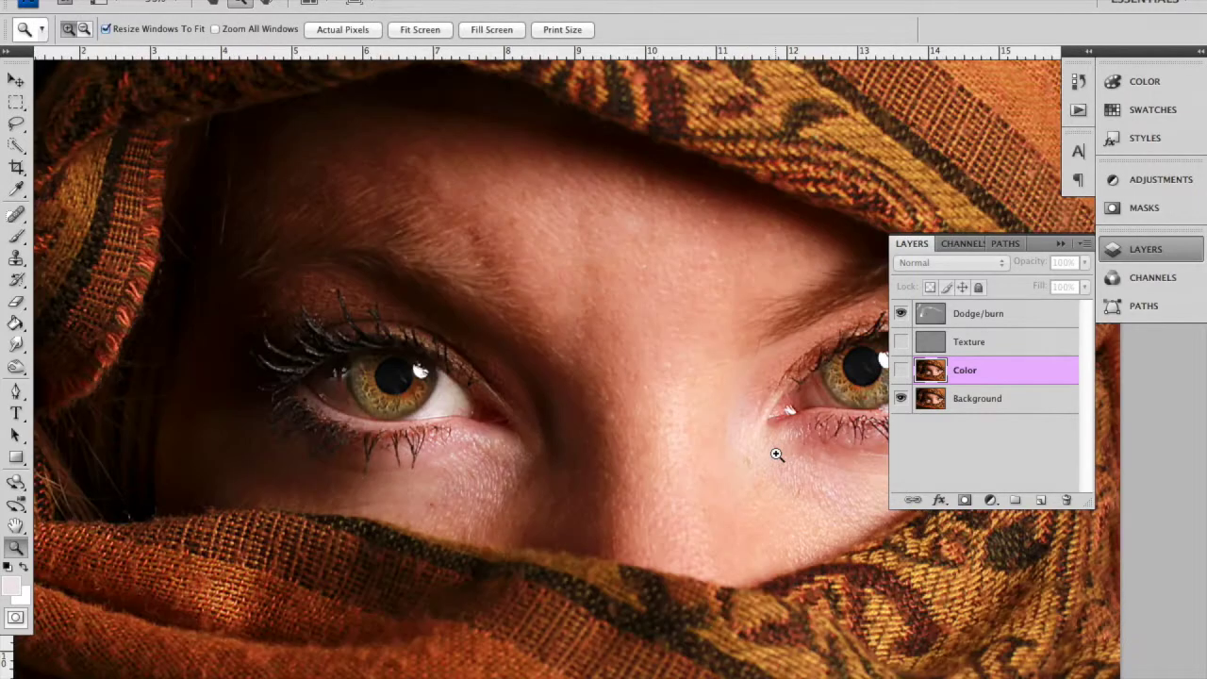
left_click(777, 455)
left_click(777, 454)
key("b")
left_click_drag(742, 399, 602, 363)
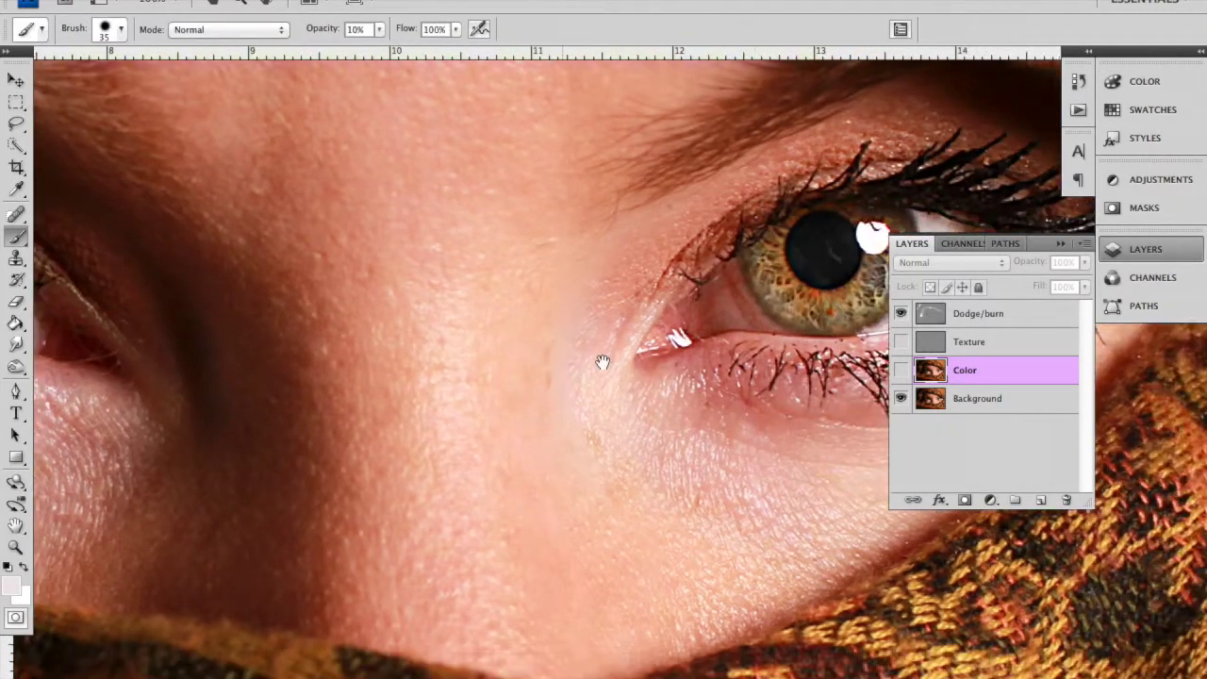
left_click(901, 370)
left_click(902, 343)
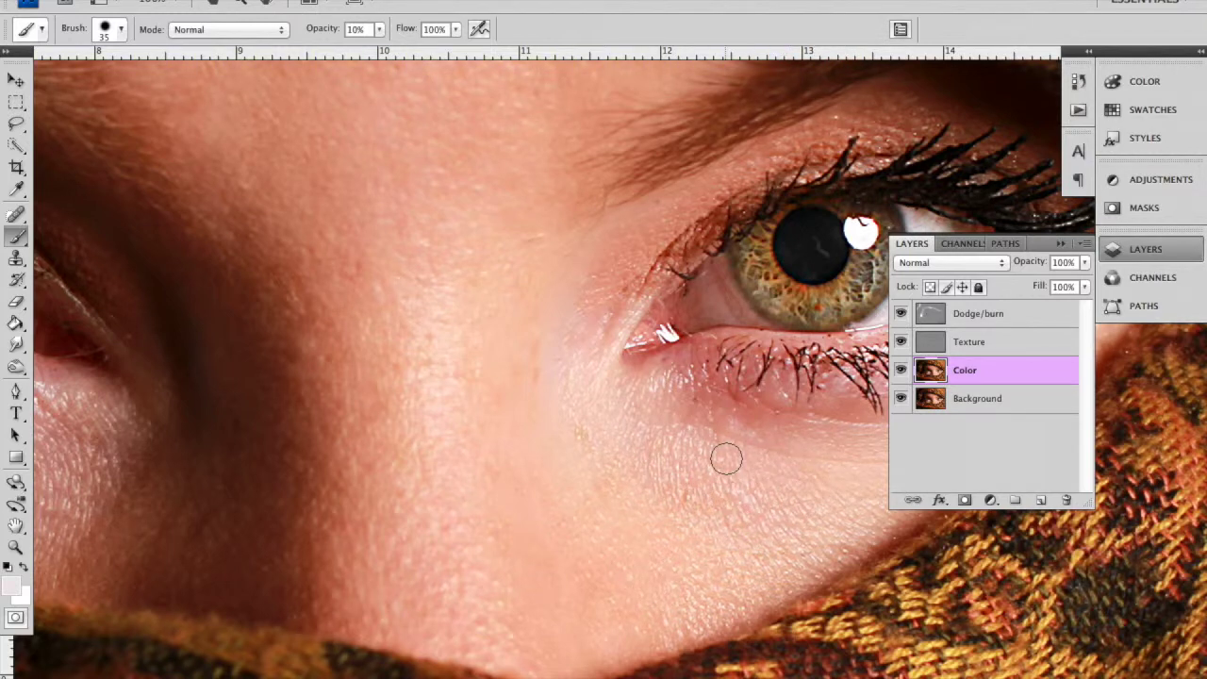
Inspect the nose bridge and forehead skin up close, hiding the Color and Texture layers to compare with the original
left_click_drag(531, 377, 814, 498)
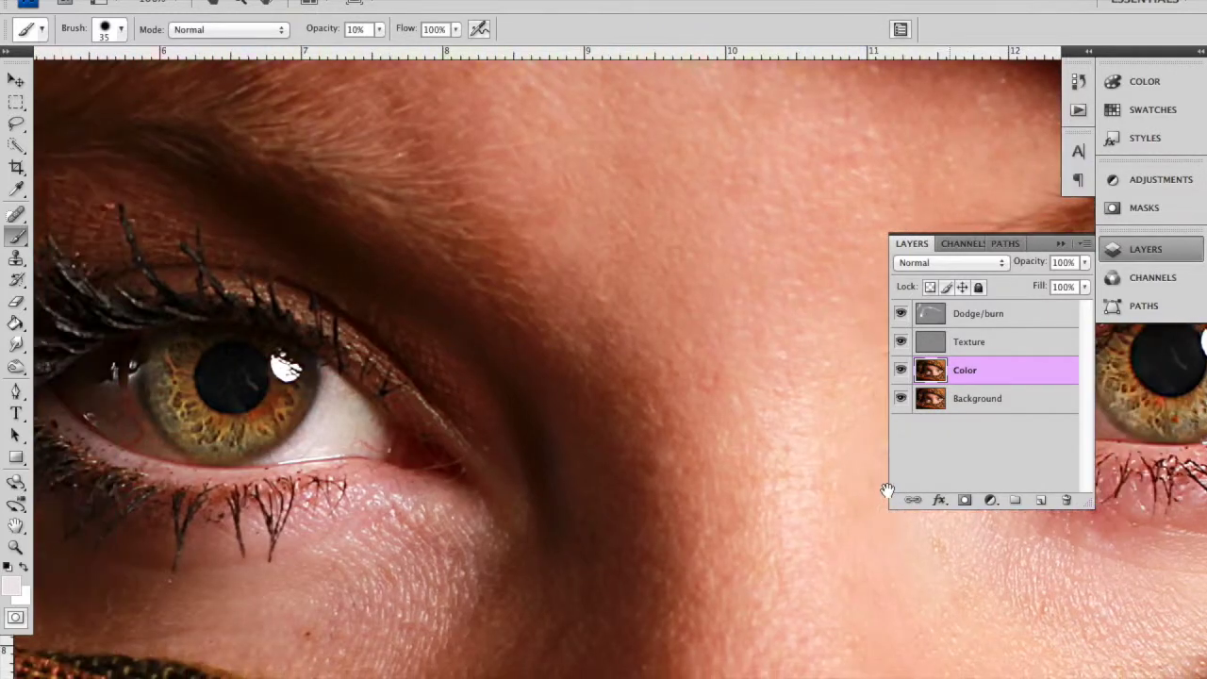
left_click_drag(645, 495, 368, 477)
left_click_drag(500, 295, 491, 399)
mouse_move(273, 224)
left_mouse_down()
mouse_move(514, 335)
mouse_move(528, 353)
left_mouse_up()
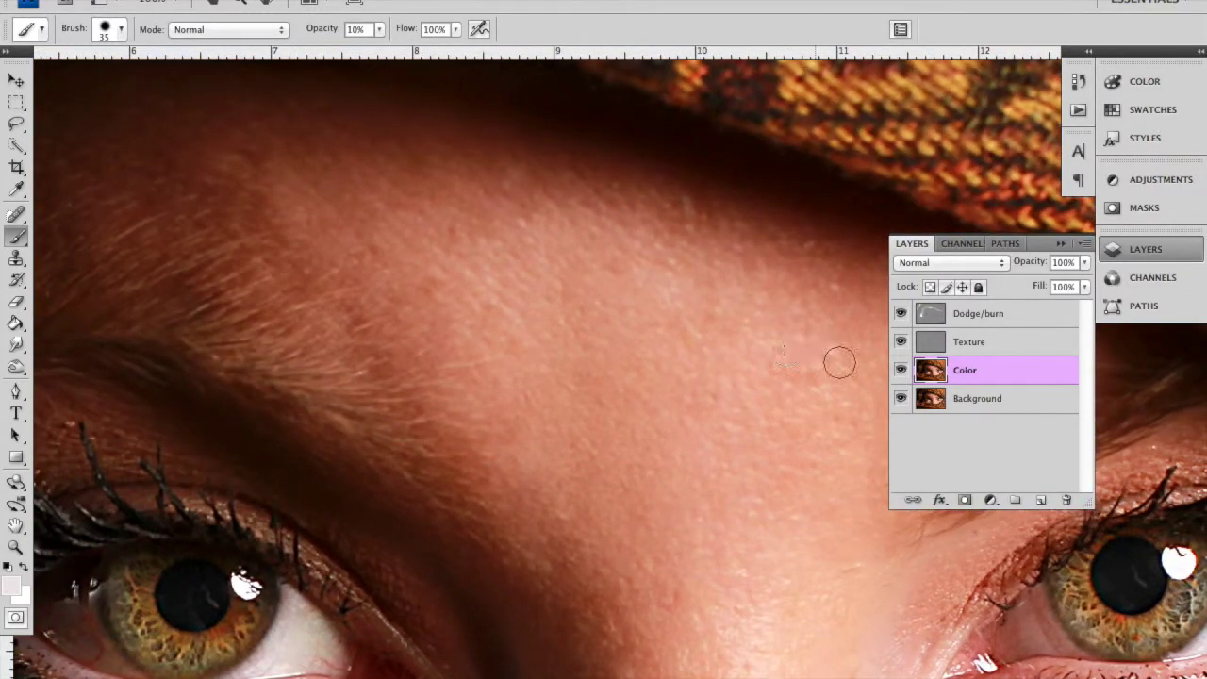
left_click(901, 370)
left_click(900, 343)
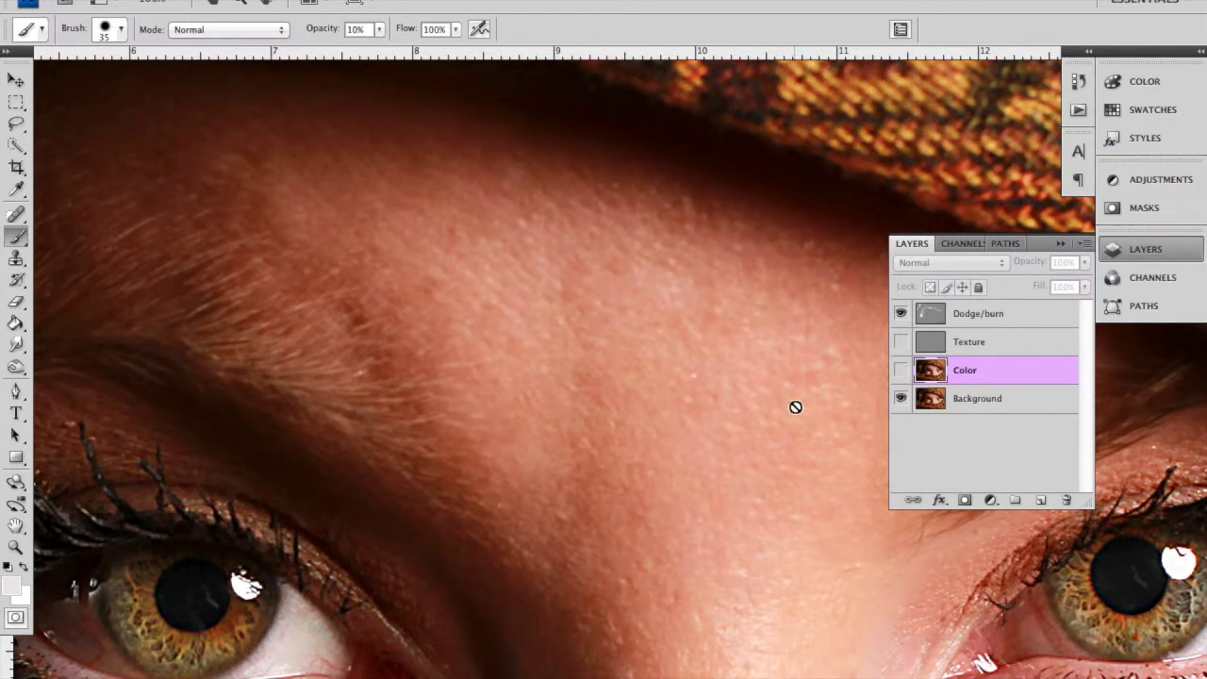